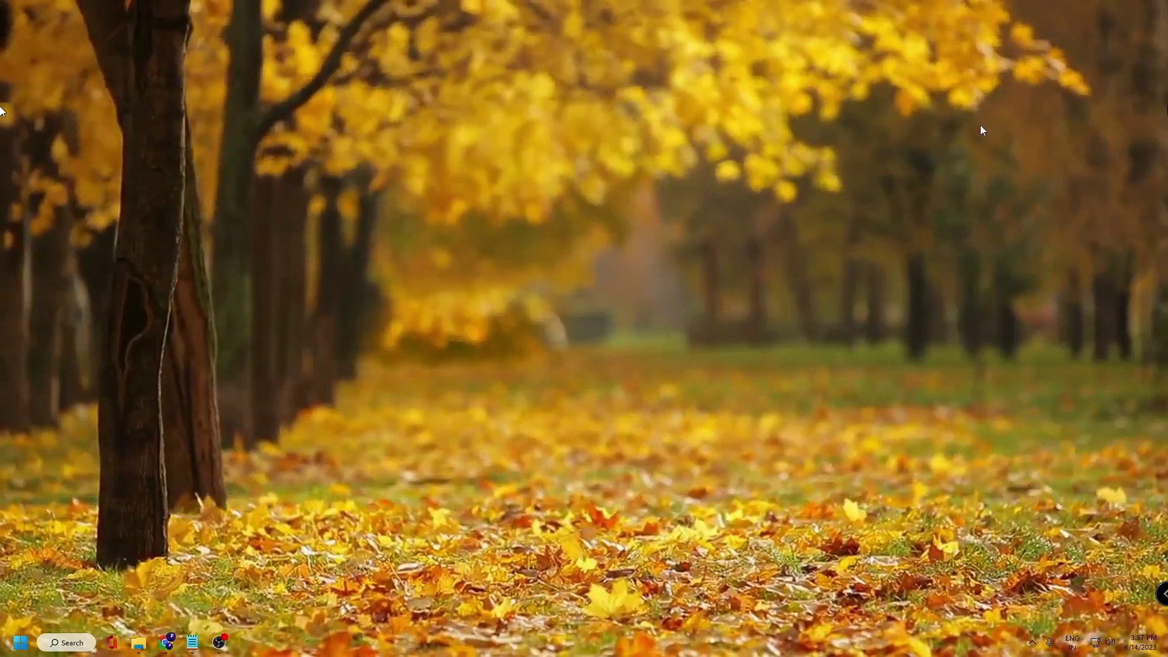
Step: Launch System Properties by searching sysdm.cpl and centre the dialog
{"action": "left_click", "coordinate": [83, 648]}
{"action": "type", "text": "sy"}
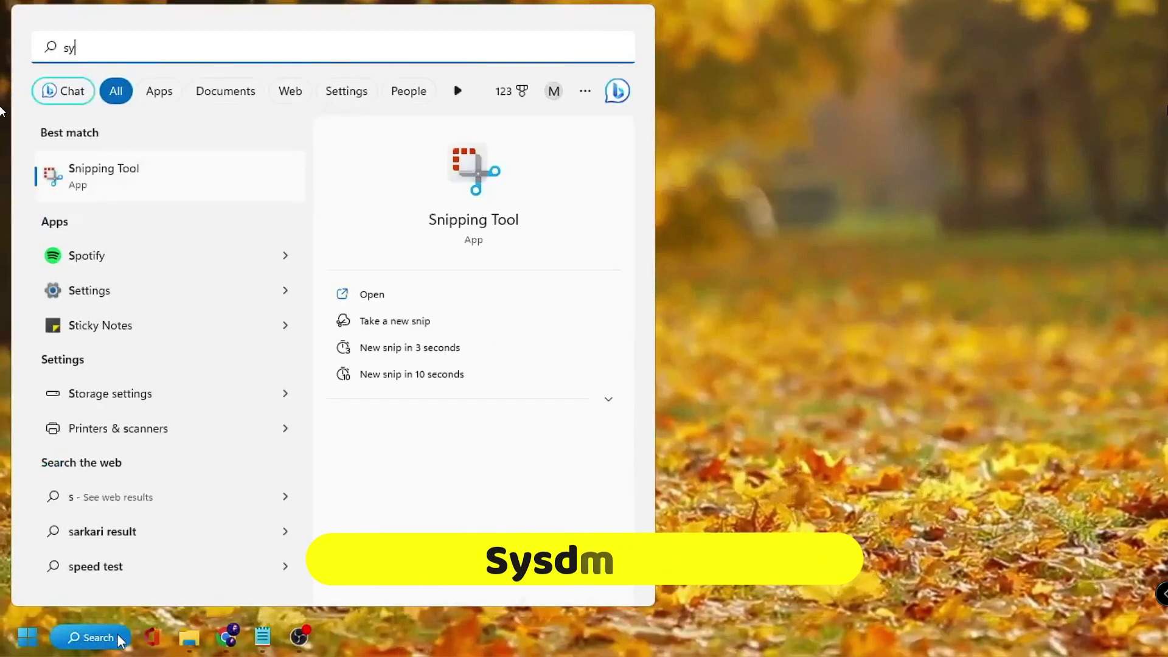
{"action": "type", "text": "sdm"}
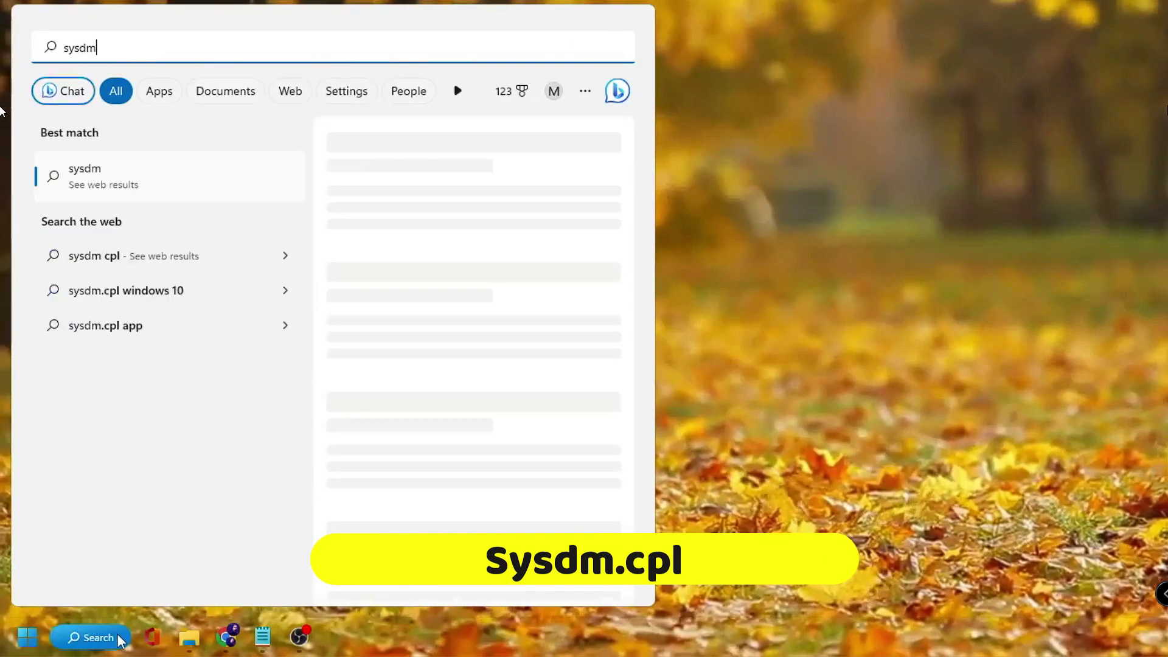
{"action": "type", "text": ".cpl"}
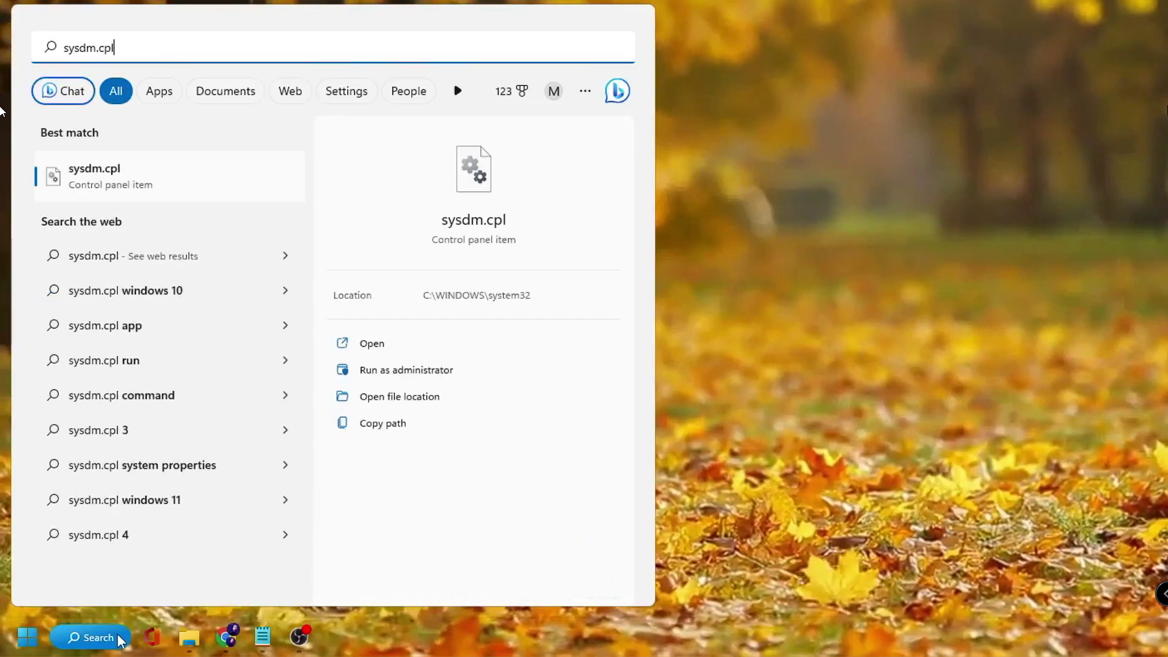
{"action": "key", "text": "Return"}
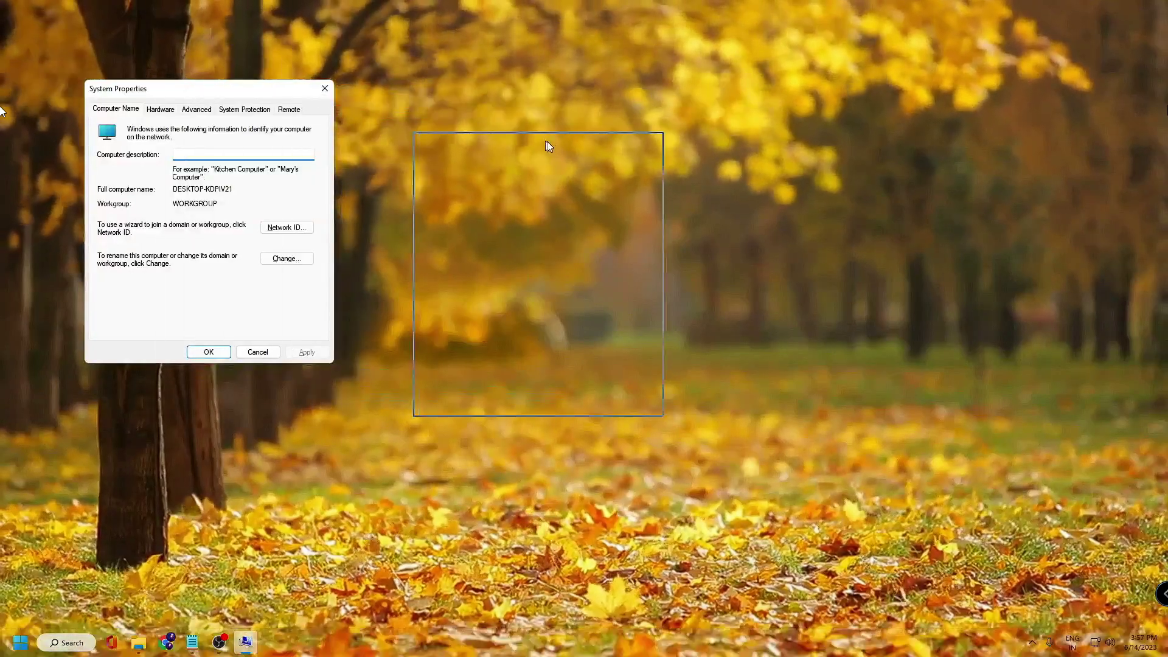
{"action": "left_click_drag", "start_coordinate": [546, 141], "coordinate": [612, 172]}
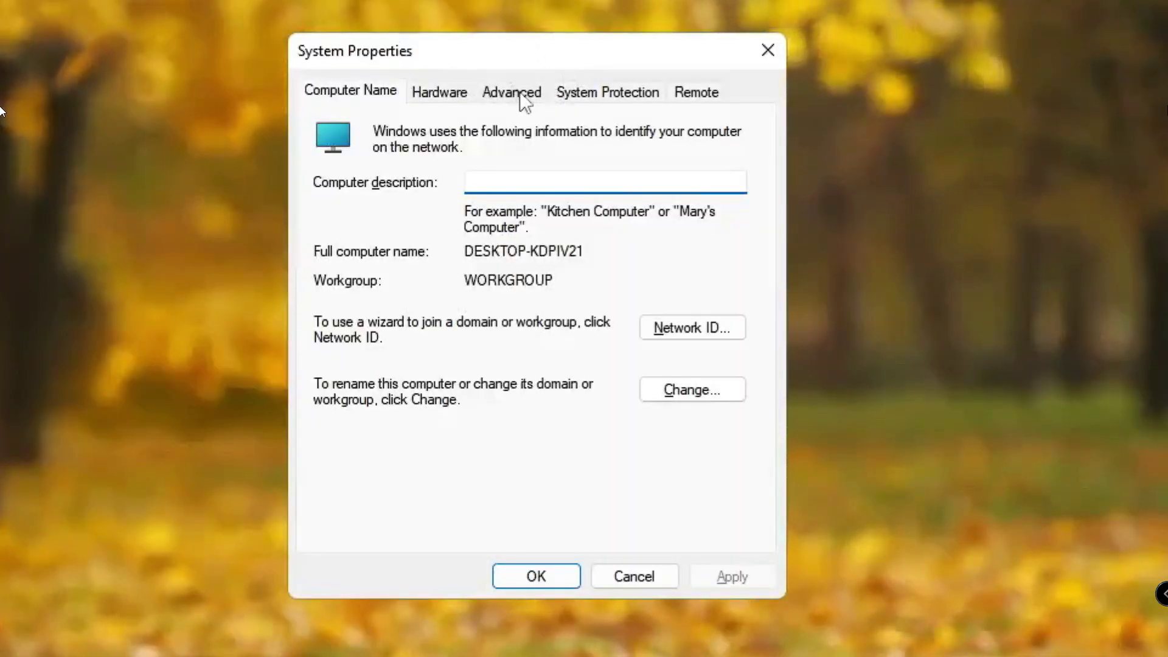
Step: On System Protection, start a restore point but cancel it, then close System Properties
{"action": "left_click", "coordinate": [629, 93]}
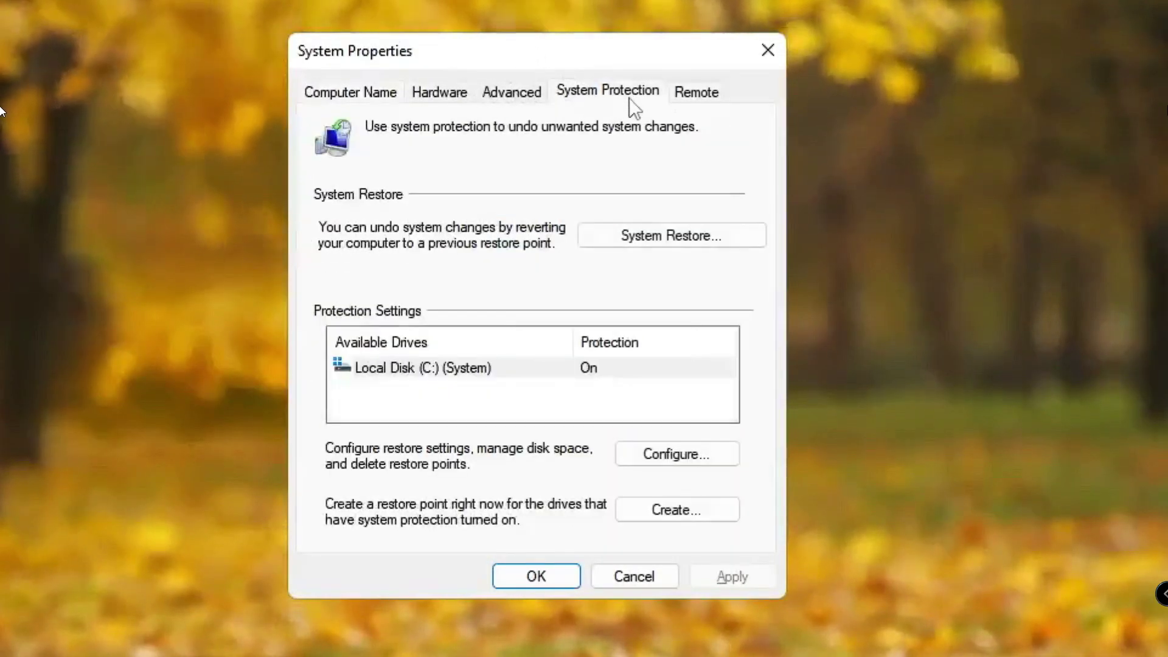
{"action": "left_click", "coordinate": [693, 514]}
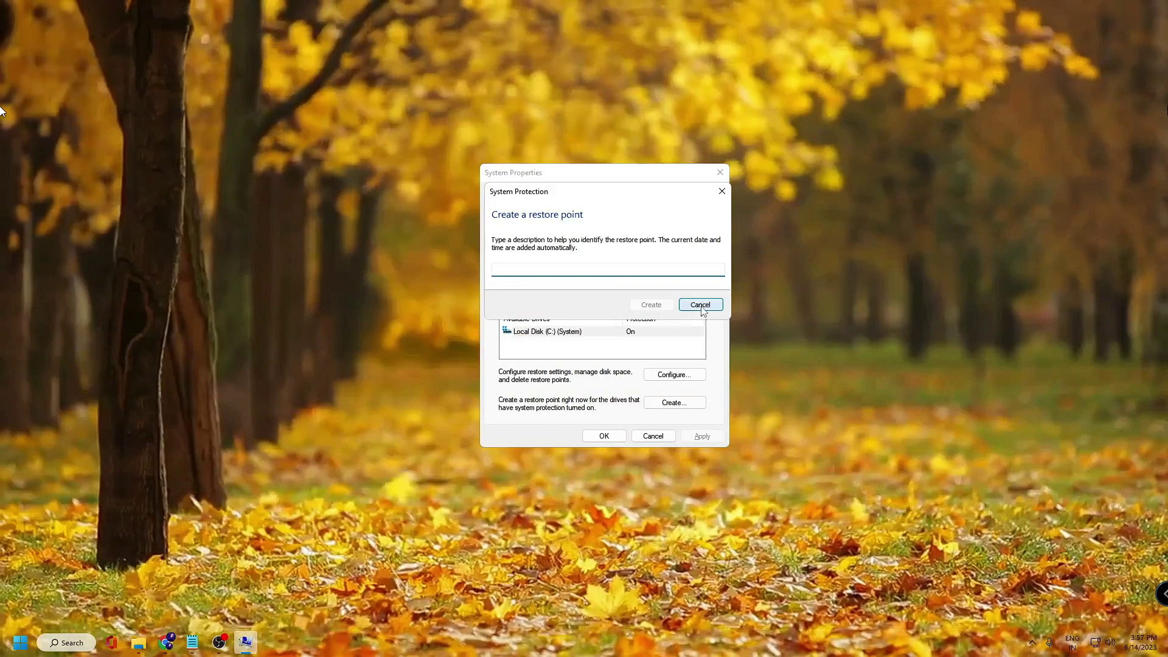
{"action": "left_click", "coordinate": [724, 314]}
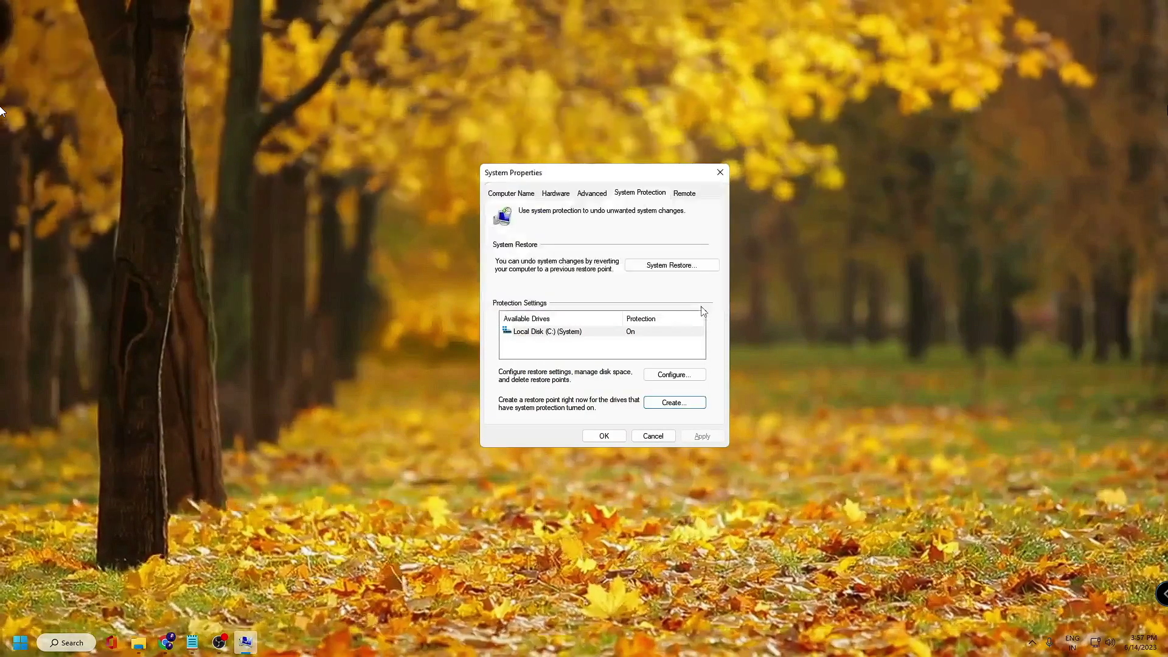
{"action": "left_click", "coordinate": [719, 173]}
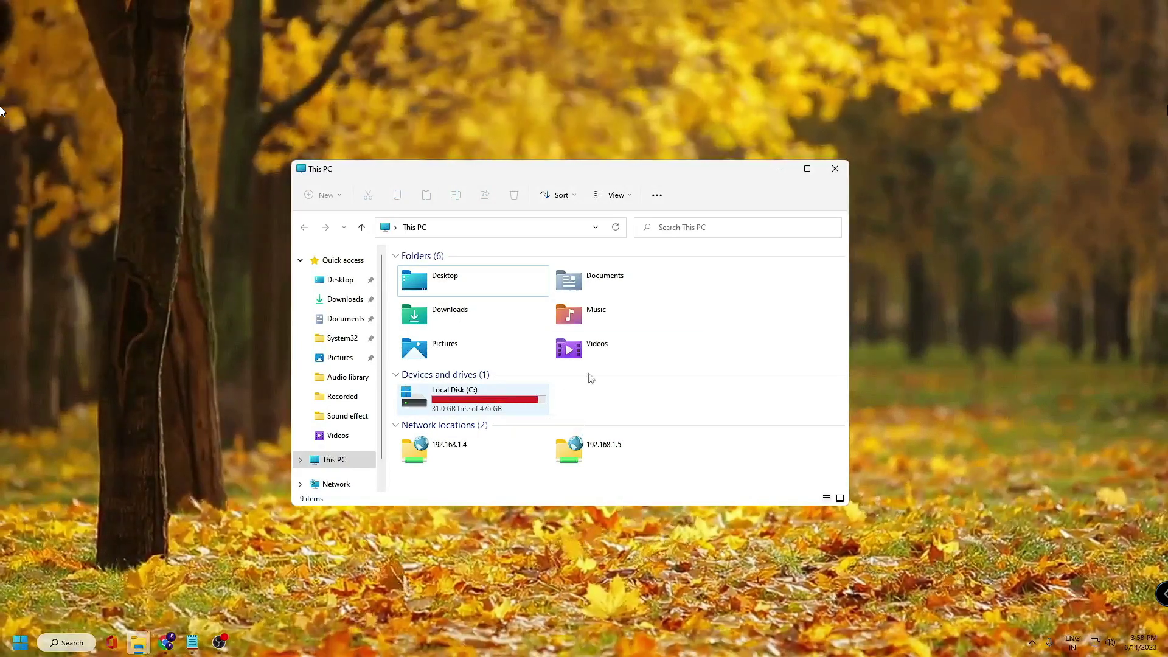
Step: Minimize the This PC window to reveal the desktop
{"action": "left_click", "coordinate": [780, 169]}
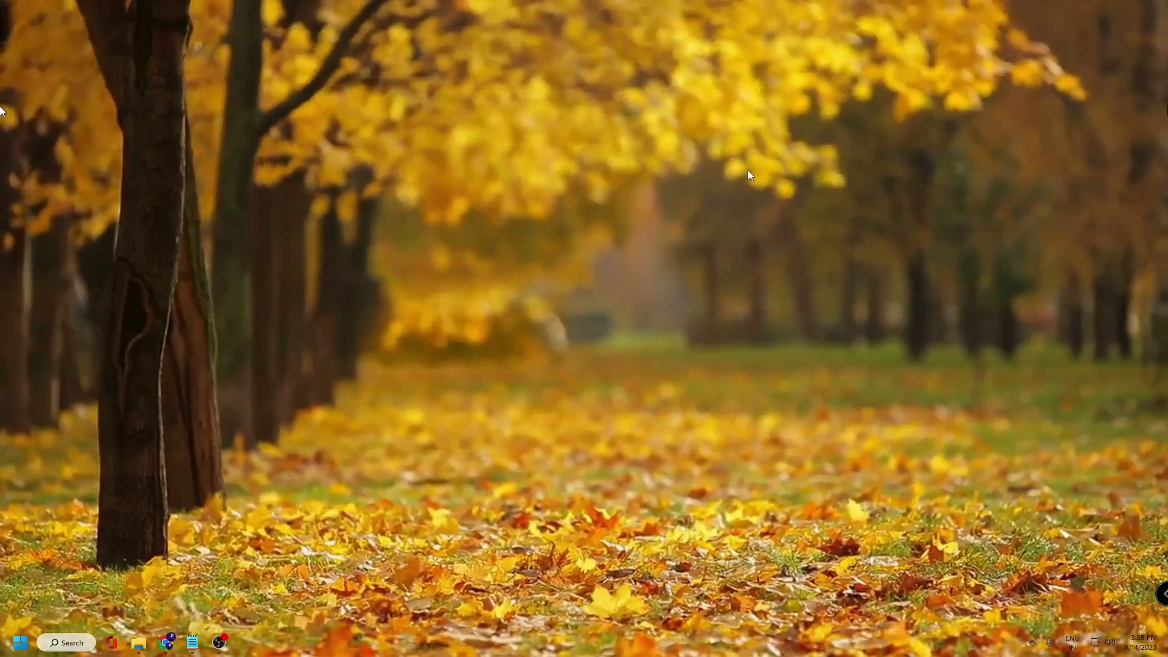
Step: Launch Disk Cleanup from a 'disk' search and centre its dialog
{"action": "left_click", "coordinate": [77, 637]}
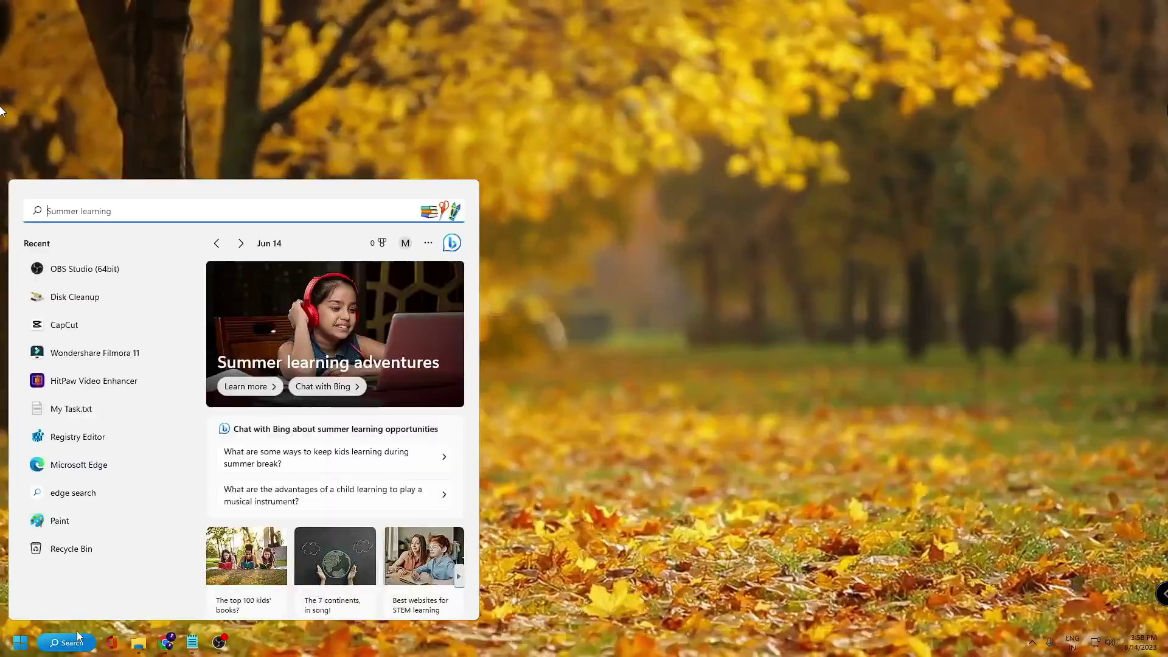
{"action": "type", "text": "disk"}
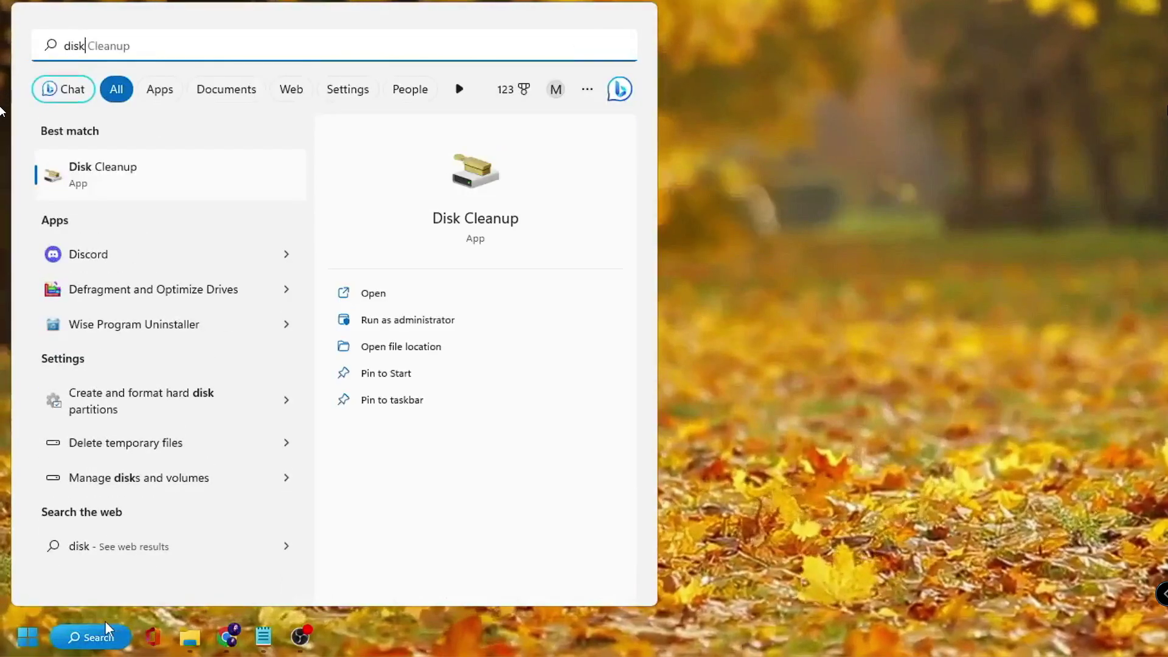
{"action": "left_click", "coordinate": [163, 188]}
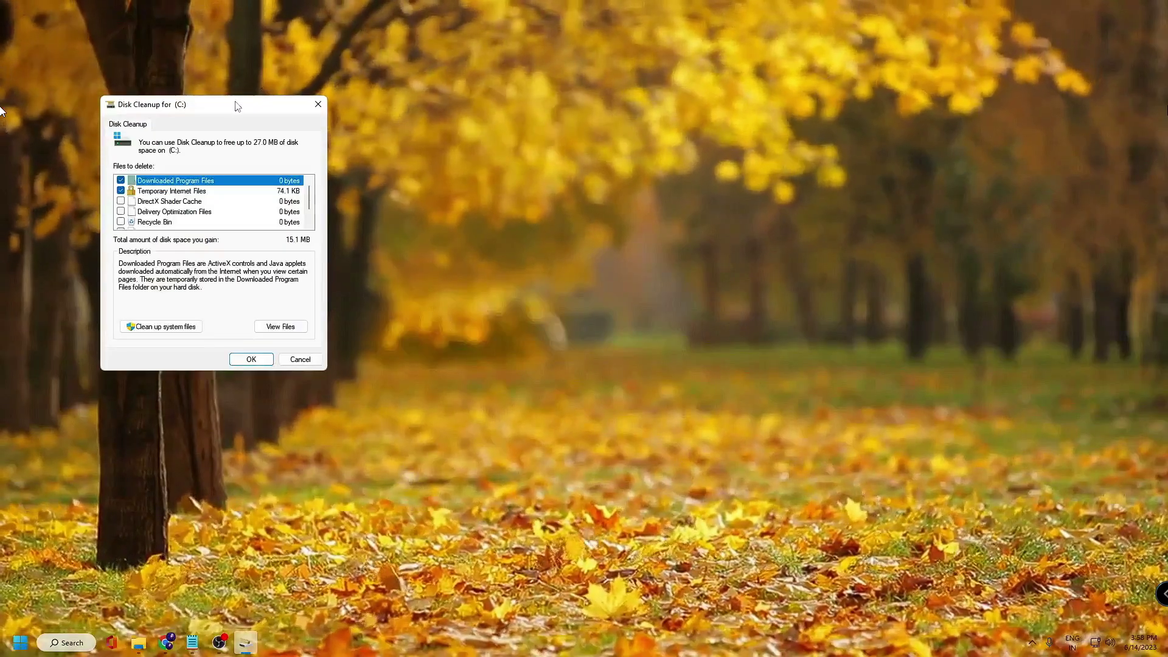
{"action": "left_click_drag", "start_coordinate": [237, 106], "coordinate": [598, 182]}
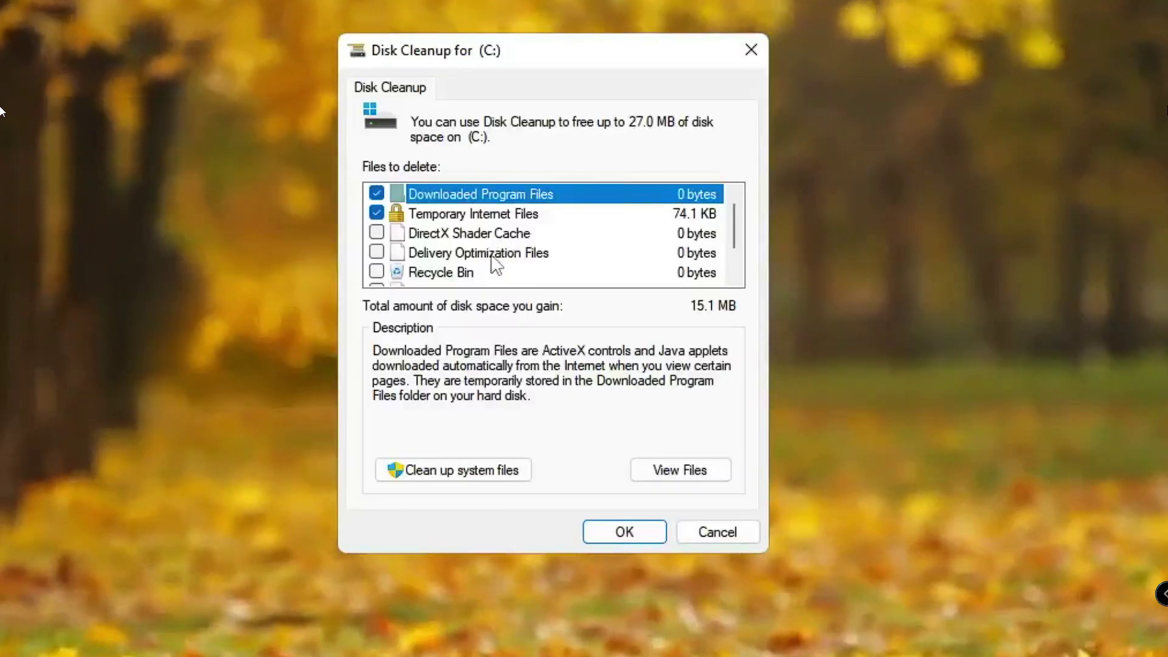
Step: Add DirectX Shader Cache, Delivery Optimization Files and Recycle Bin, include system files, and permanently delete
{"action": "left_click", "coordinate": [377, 232]}
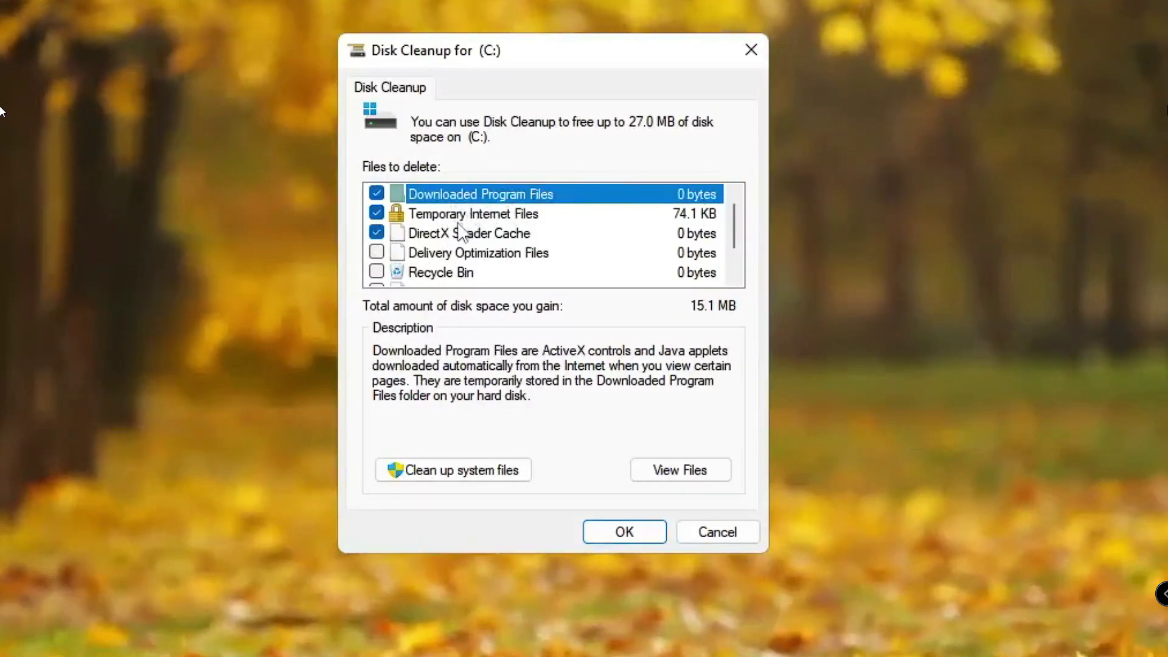
{"action": "left_click", "coordinate": [377, 252]}
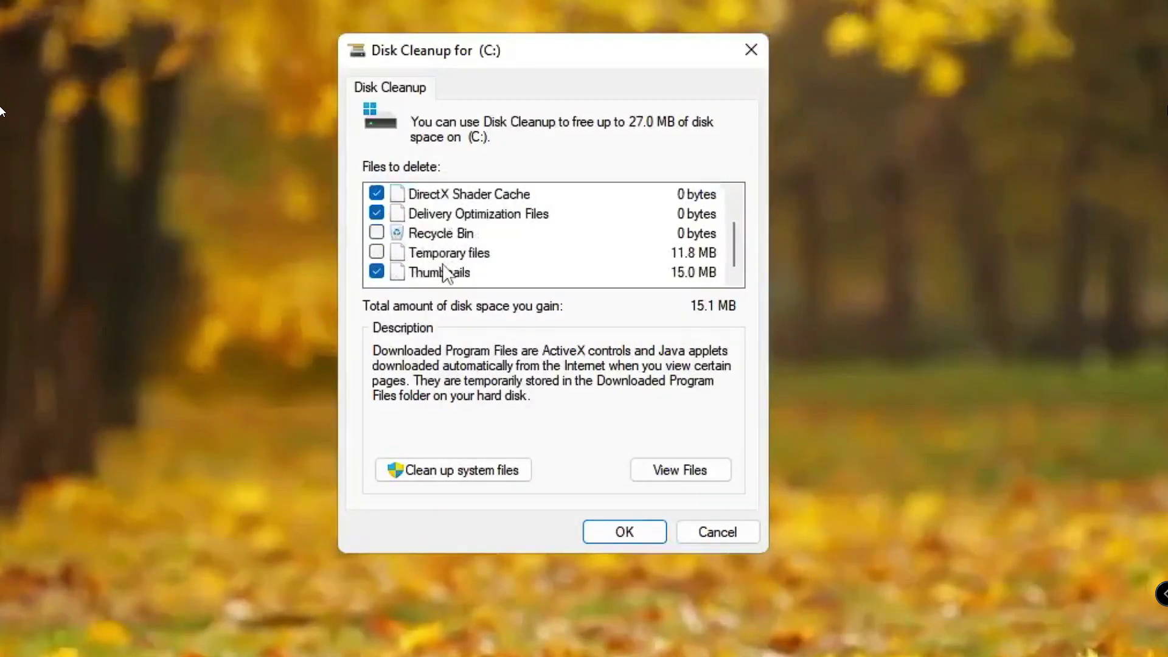
{"action": "scroll", "coordinate": [437, 274], "scroll_direction": "down", "scroll_amount": 1}
{"action": "left_click", "coordinate": [376, 233]}
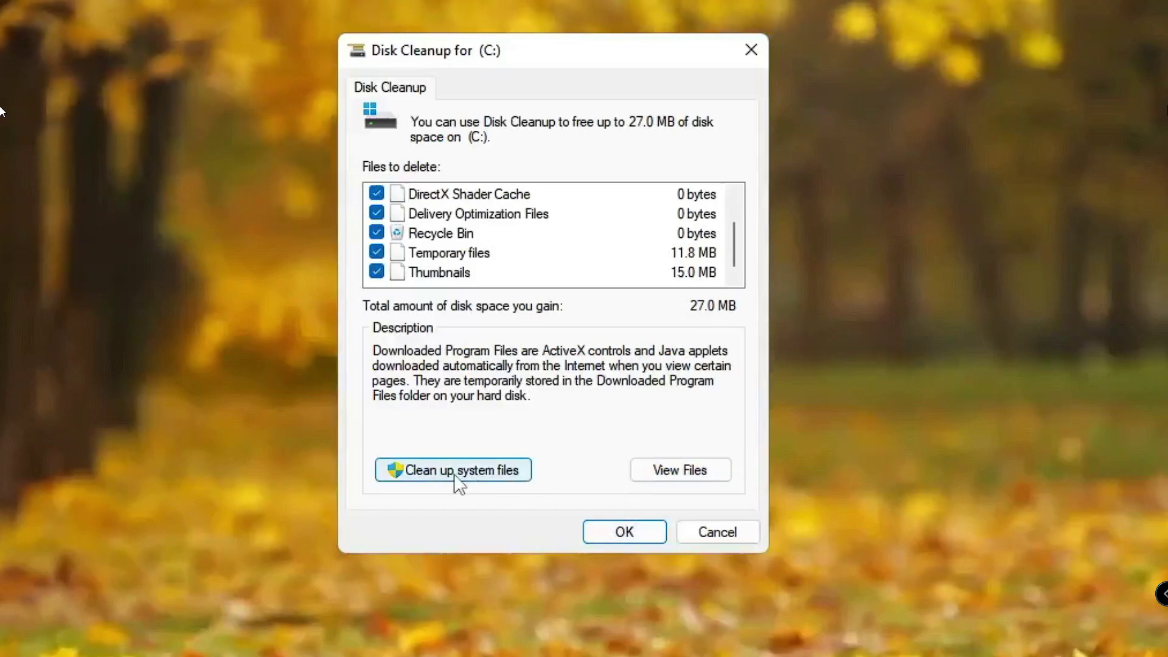
{"action": "left_click", "coordinate": [490, 475]}
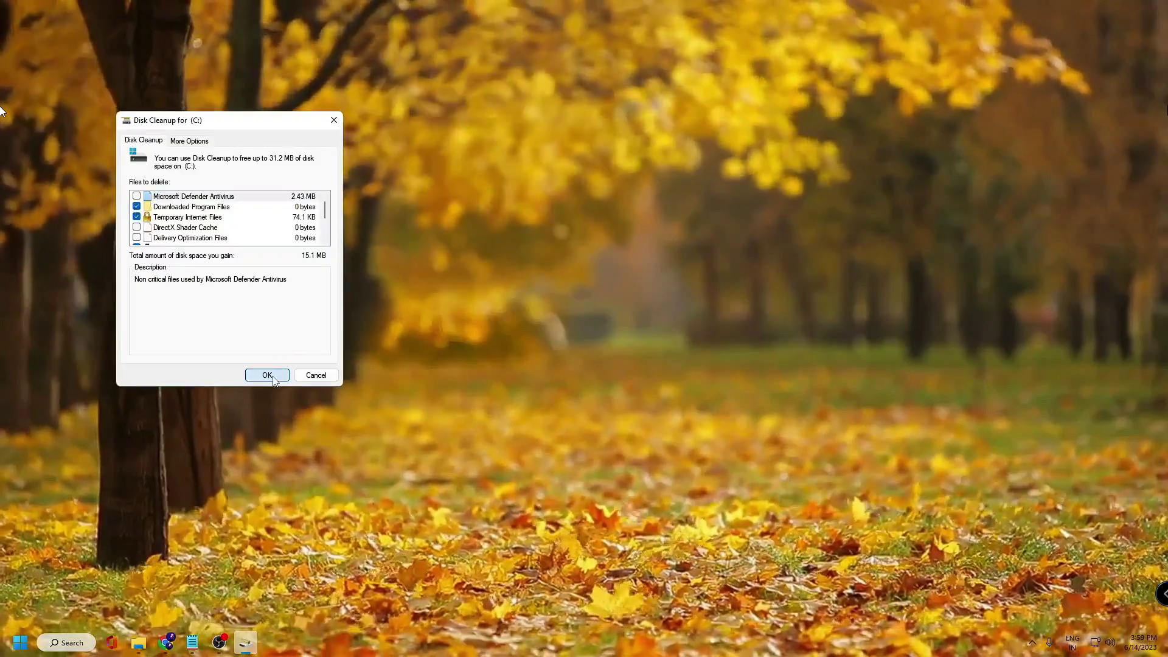
{"action": "left_click", "coordinate": [267, 375]}
{"action": "left_click", "coordinate": [610, 329]}
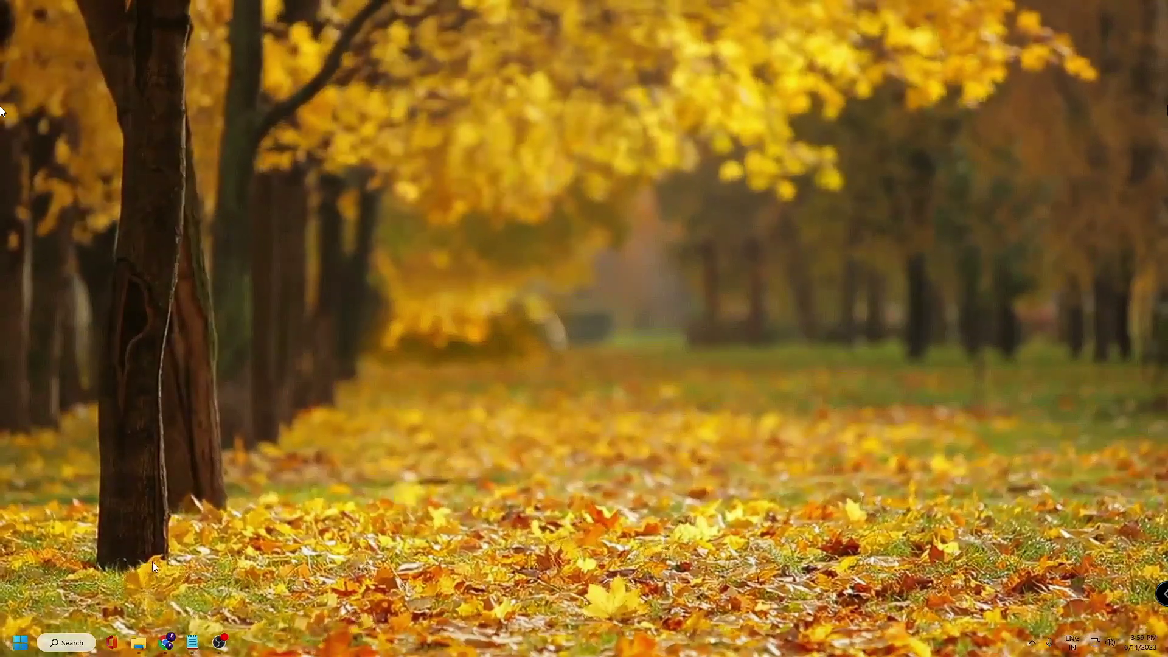
Step: Restore the This PC window and open the Windows folder on Local Disk (C:)
{"action": "mouse_move", "coordinate": [143, 645]}
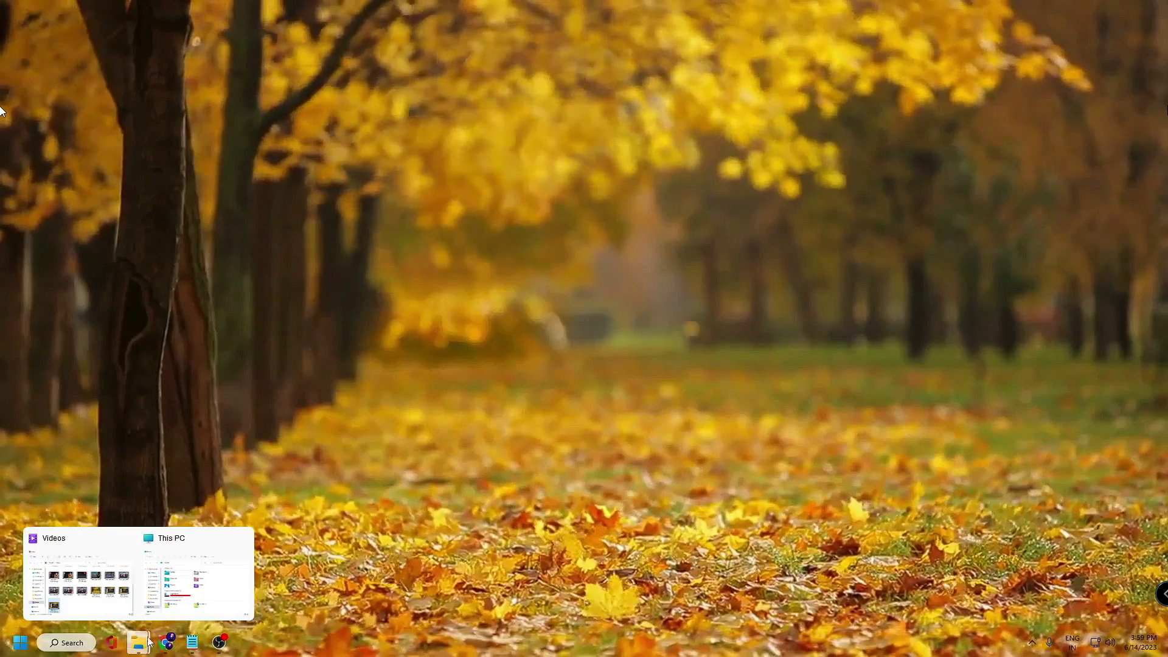
{"action": "left_click", "coordinate": [196, 575]}
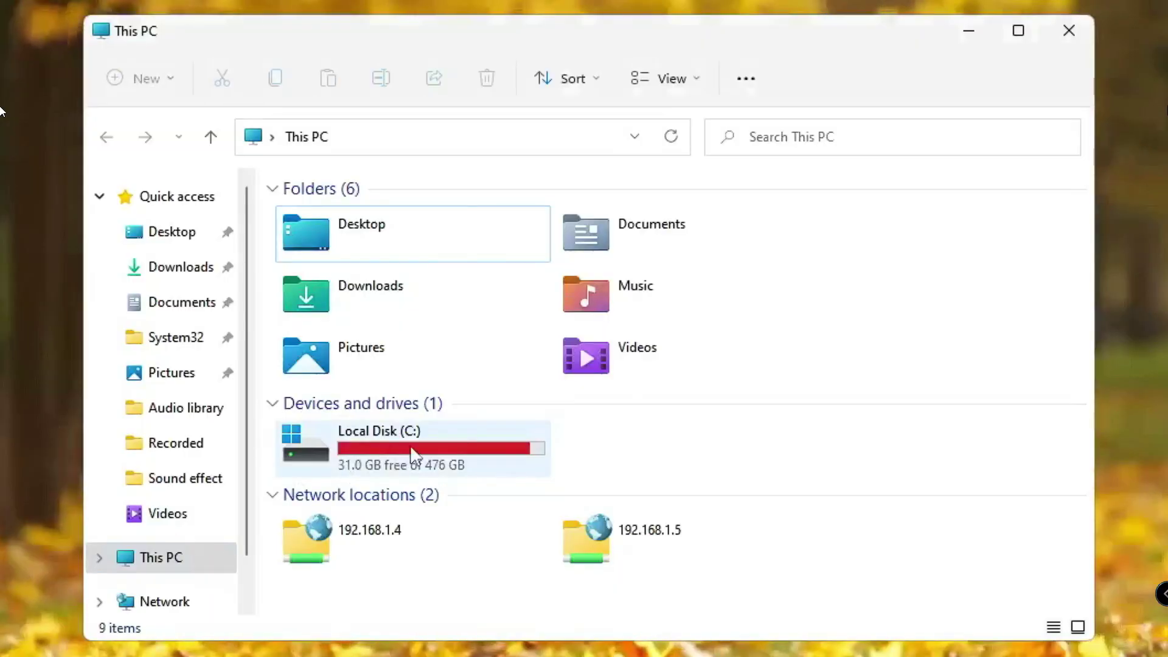
{"action": "double_click", "coordinate": [413, 453]}
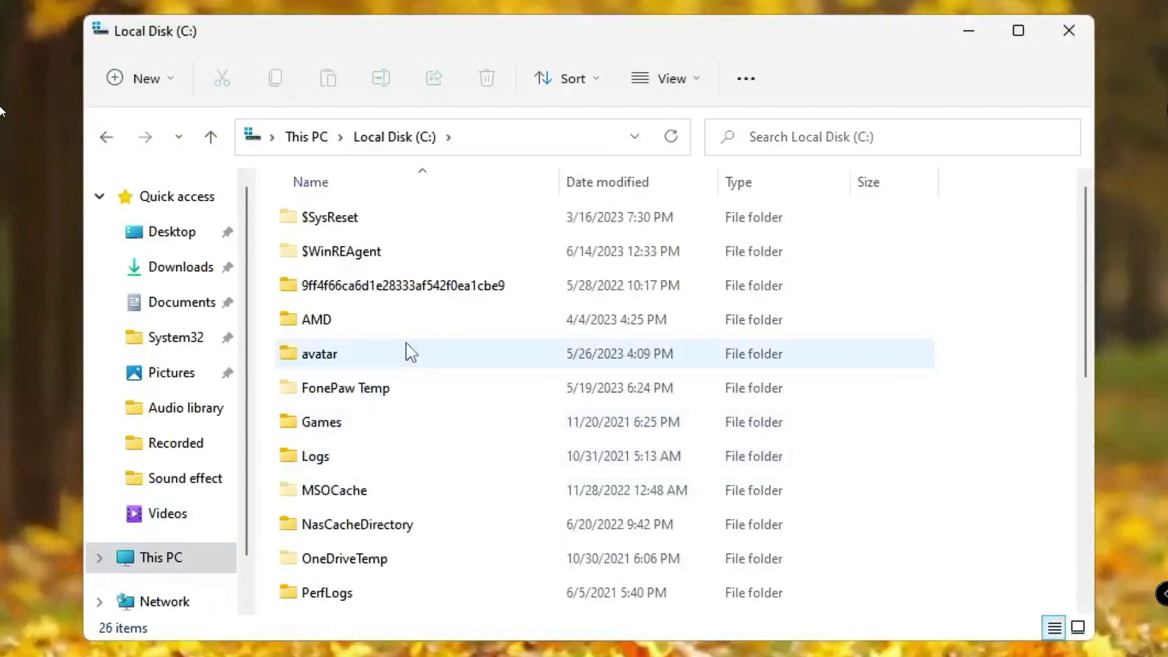
{"action": "left_click", "coordinate": [404, 352]}
{"action": "scroll", "coordinate": [413, 423], "scroll_direction": "down", "scroll_amount": 1}
{"action": "scroll", "coordinate": [401, 529], "scroll_direction": "down", "scroll_amount": 2}
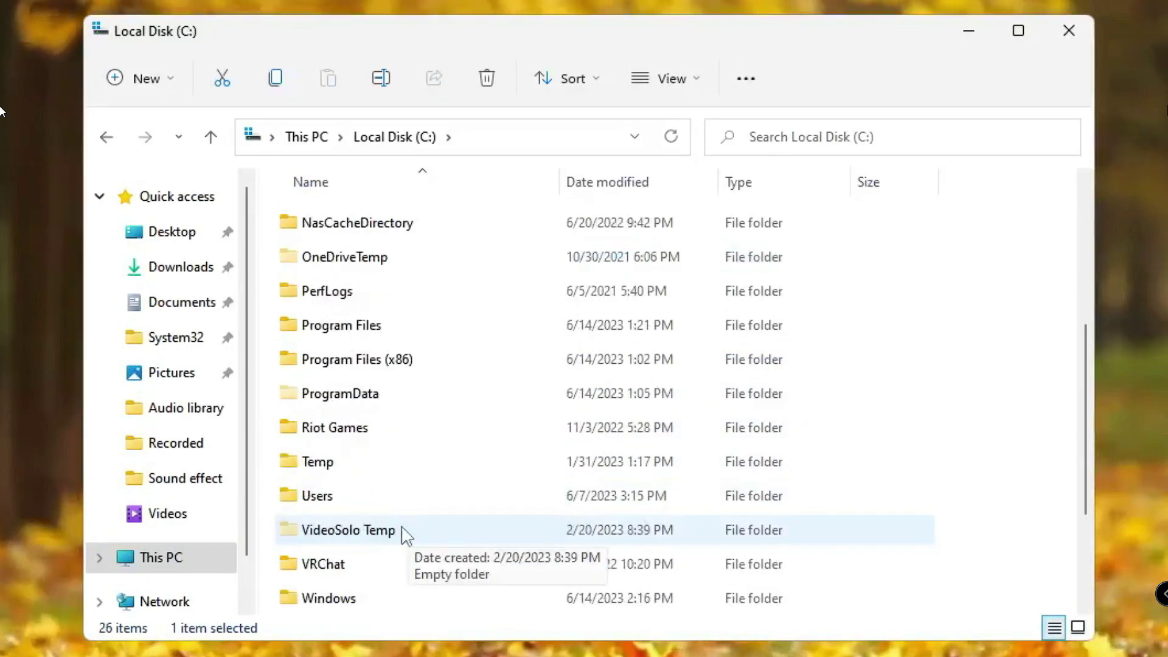
{"action": "scroll", "coordinate": [373, 444], "scroll_direction": "down", "scroll_amount": 2}
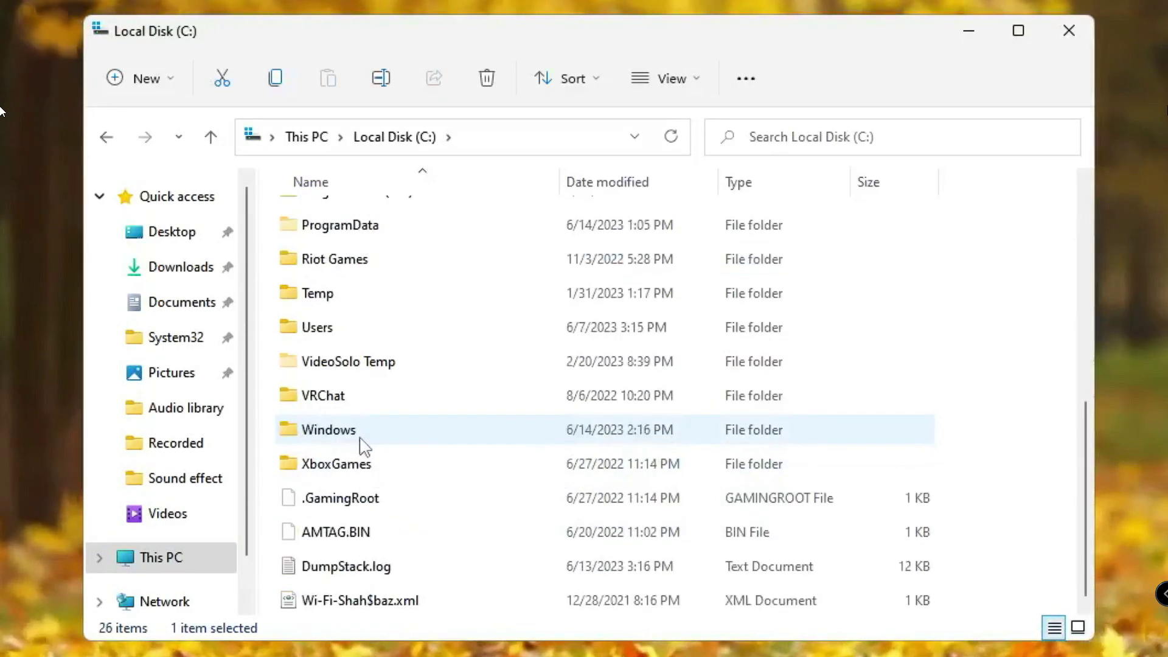
{"action": "left_click", "coordinate": [388, 435]}
{"action": "double_click", "coordinate": [382, 439]}
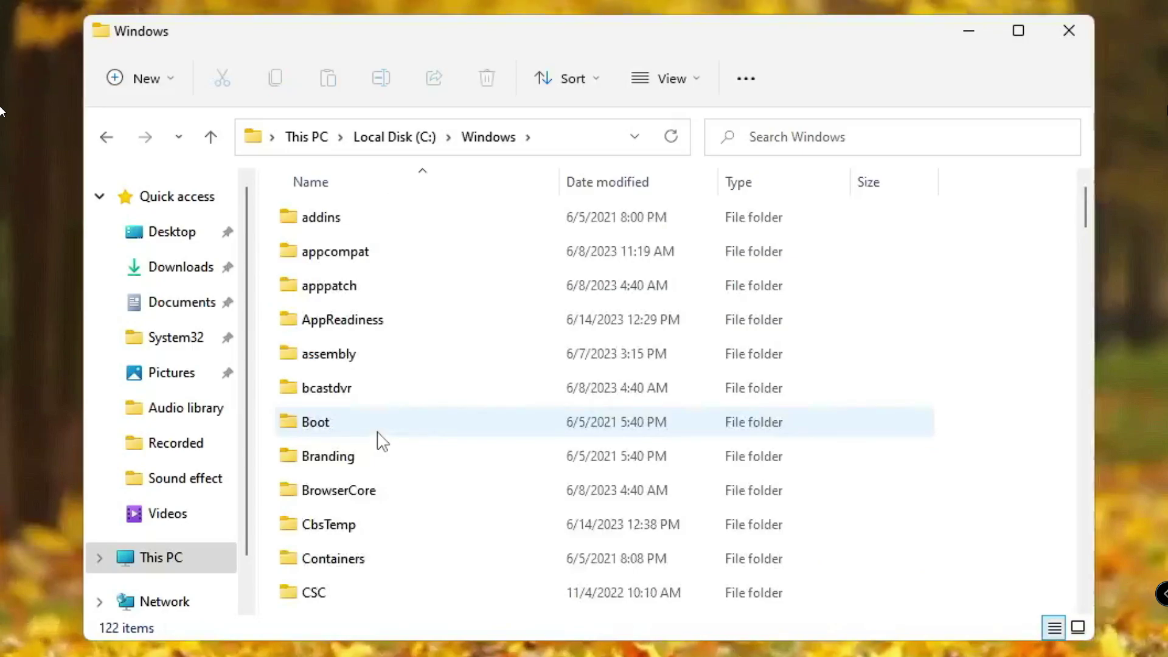
Step: Locate and open the SoftwareDistribution folder inside Windows
{"action": "scroll", "coordinate": [382, 439], "scroll_direction": "down", "scroll_amount": 4}
{"action": "scroll", "coordinate": [384, 438], "scroll_direction": "down", "scroll_amount": 1}
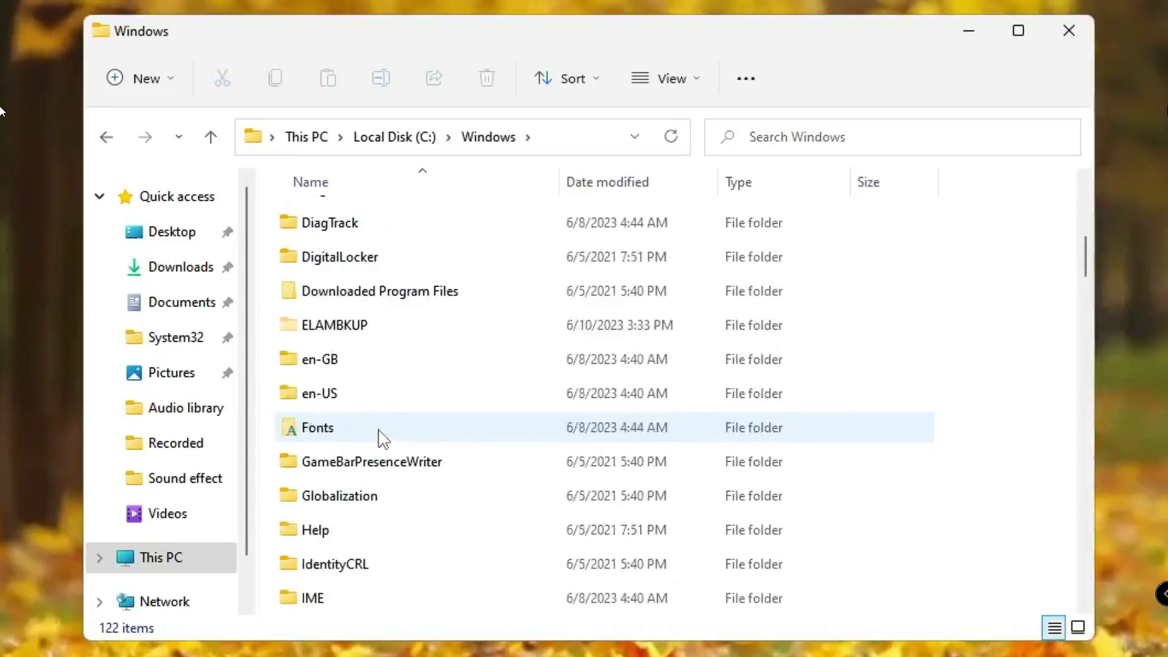
{"action": "left_click", "coordinate": [370, 462]}
{"action": "key", "text": "s"}
{"action": "scroll", "coordinate": [369, 457], "scroll_direction": "down", "scroll_amount": 2}
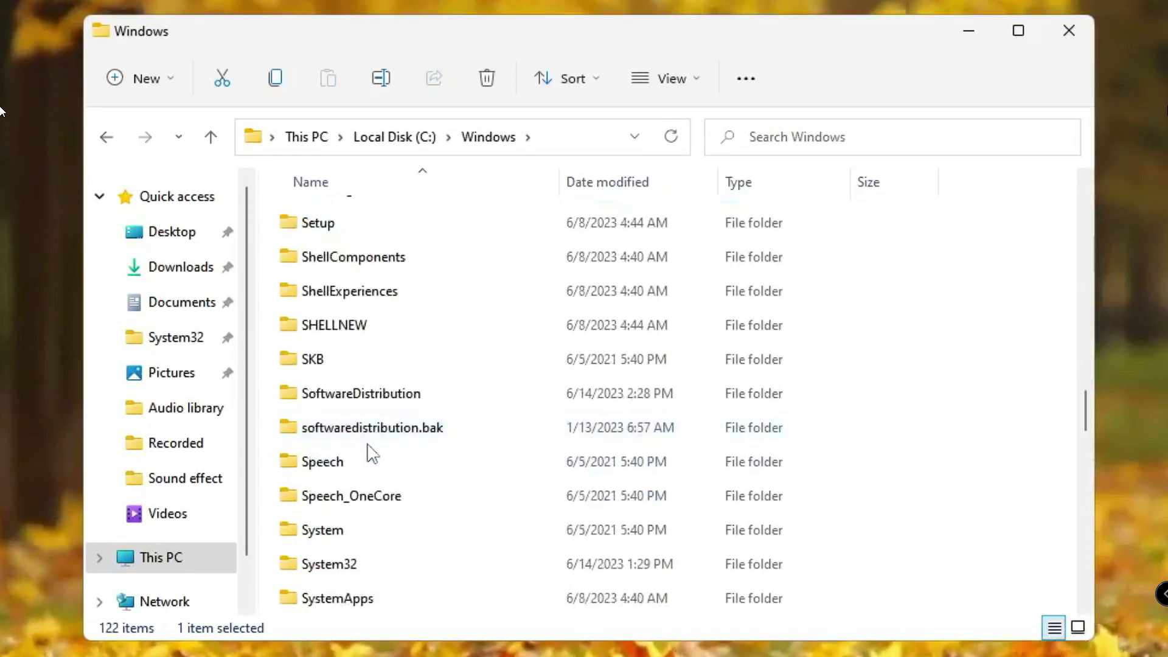
{"action": "left_click", "coordinate": [368, 402]}
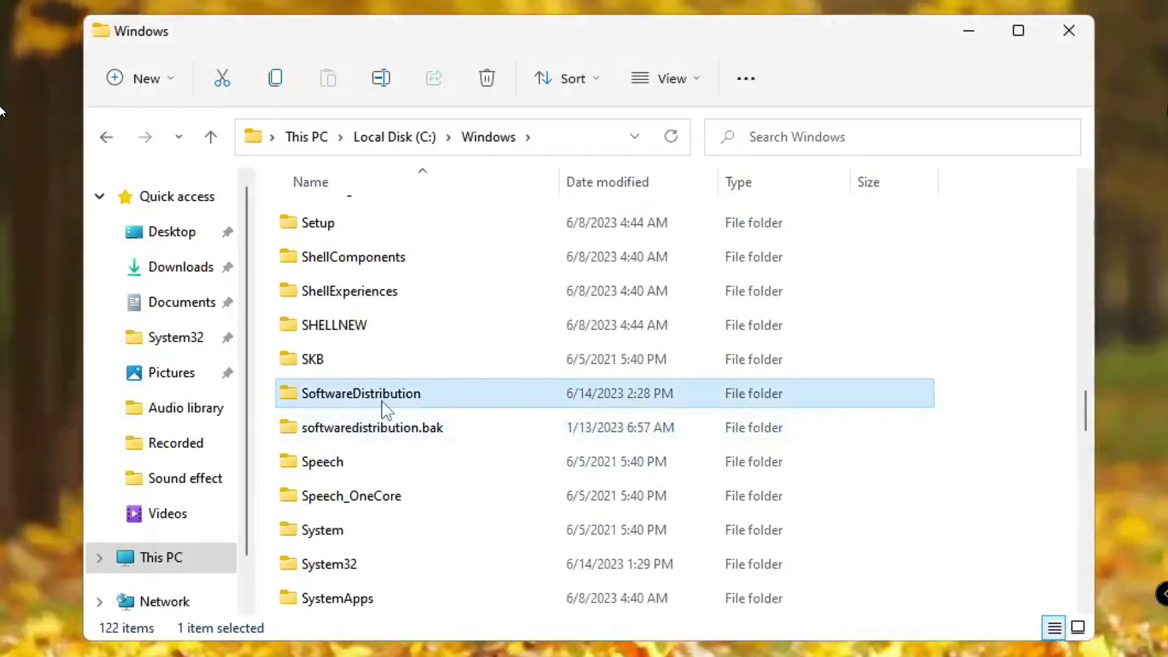
{"action": "double_click", "coordinate": [382, 401]}
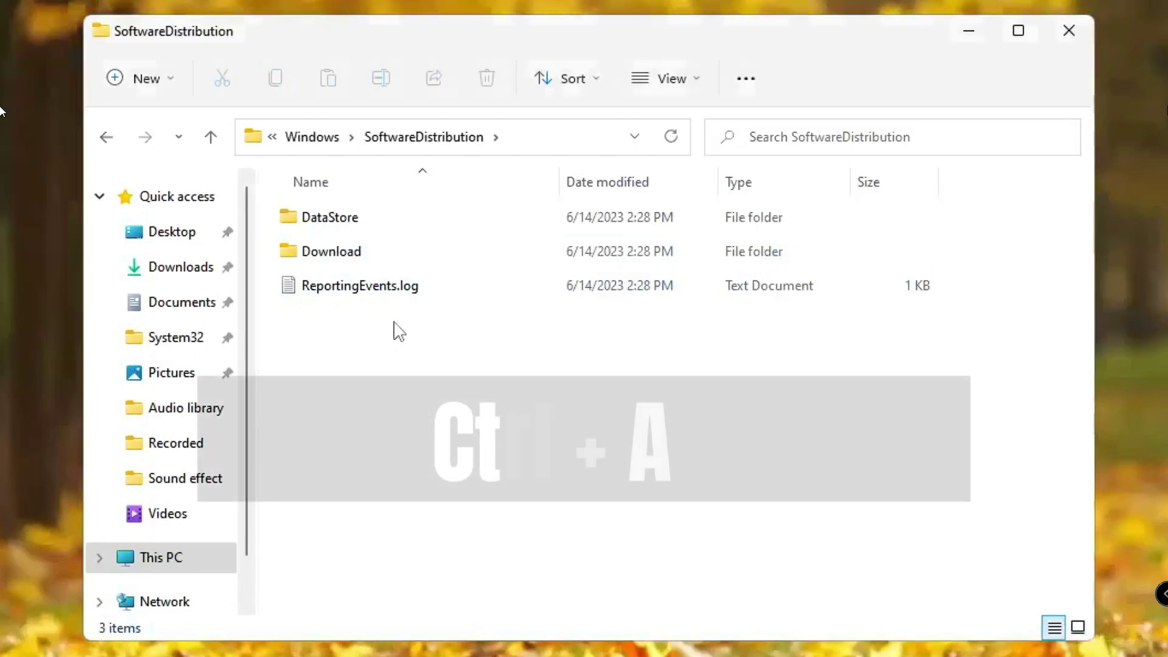
Step: Permanently delete all three items in SoftwareDistribution with administrator permission, then close the window
{"action": "key", "text": "ctrl+a"}
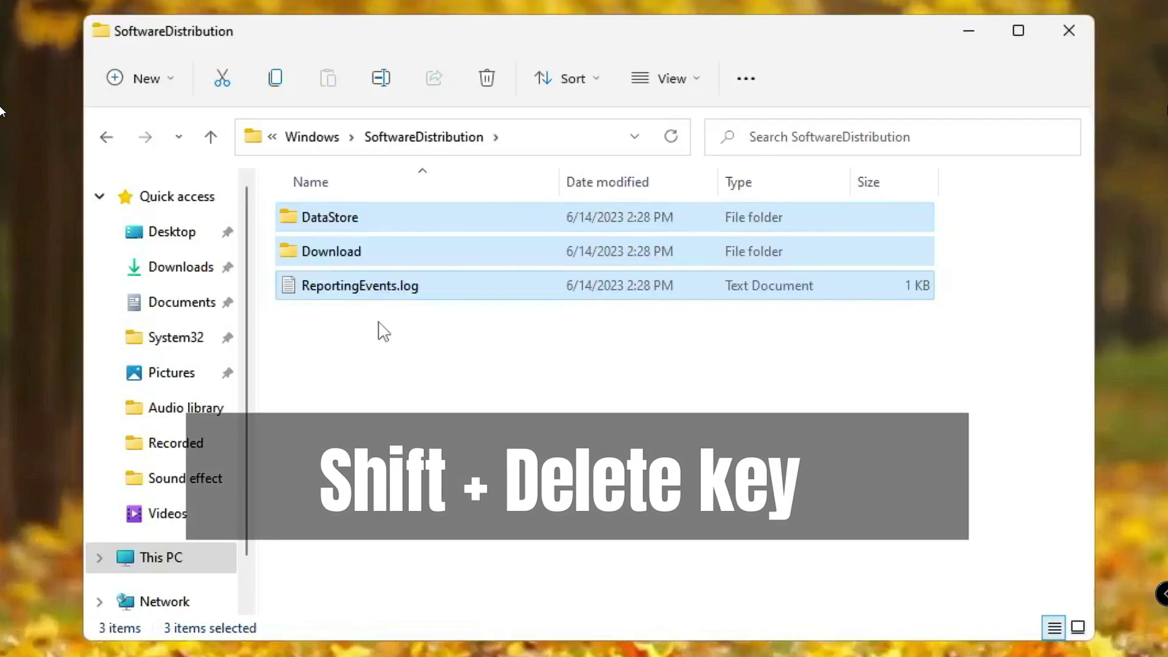
{"action": "key", "text": "shift+Delete"}
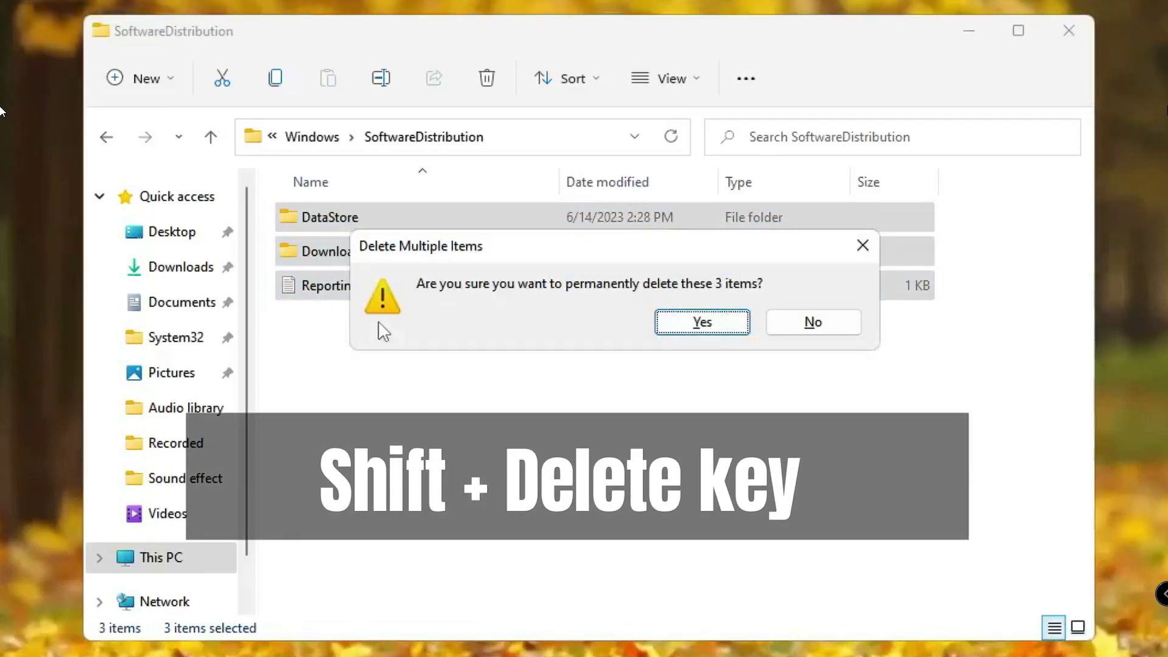
{"action": "key", "text": "Return"}
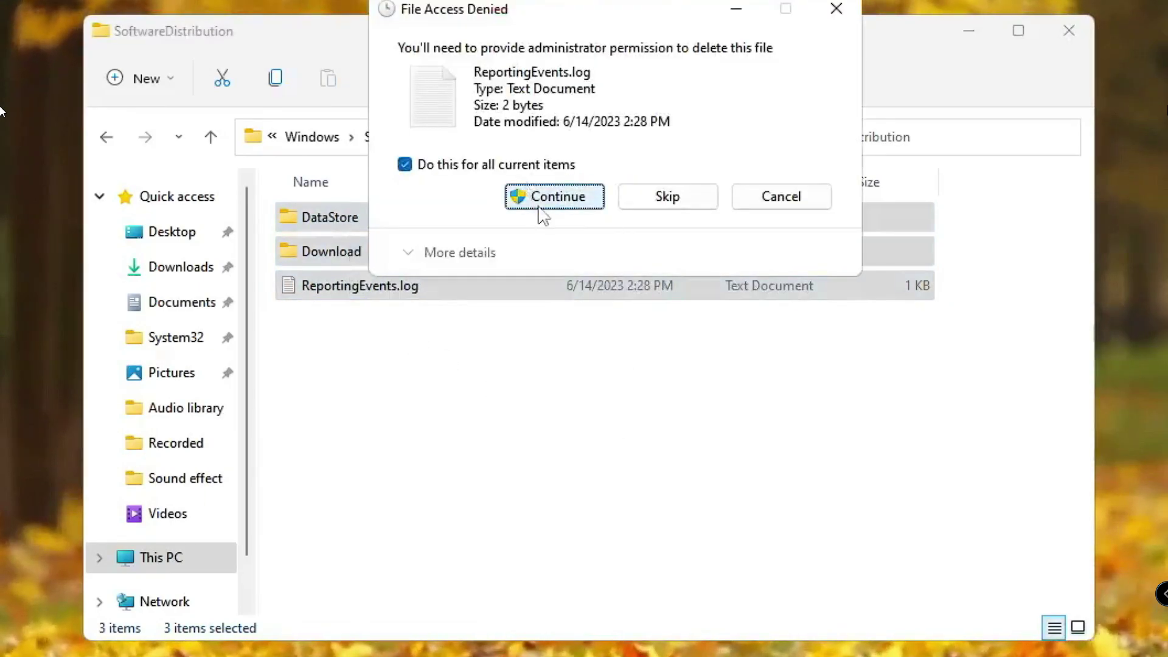
{"action": "left_click", "coordinate": [539, 208]}
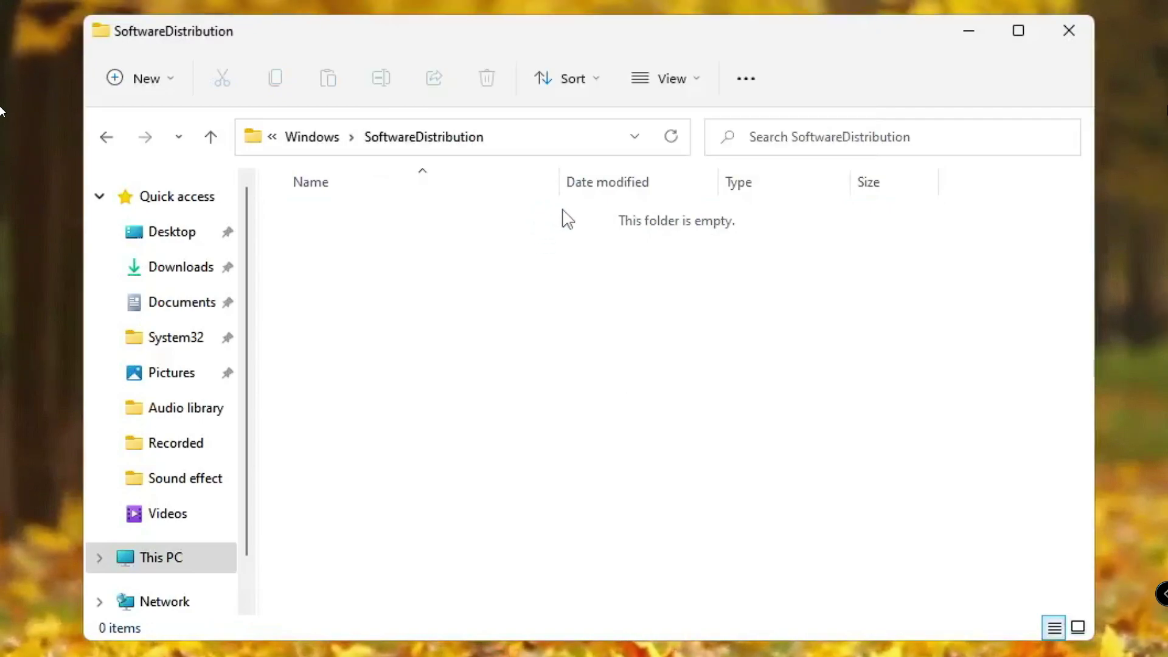
{"action": "left_click", "coordinate": [1054, 40]}
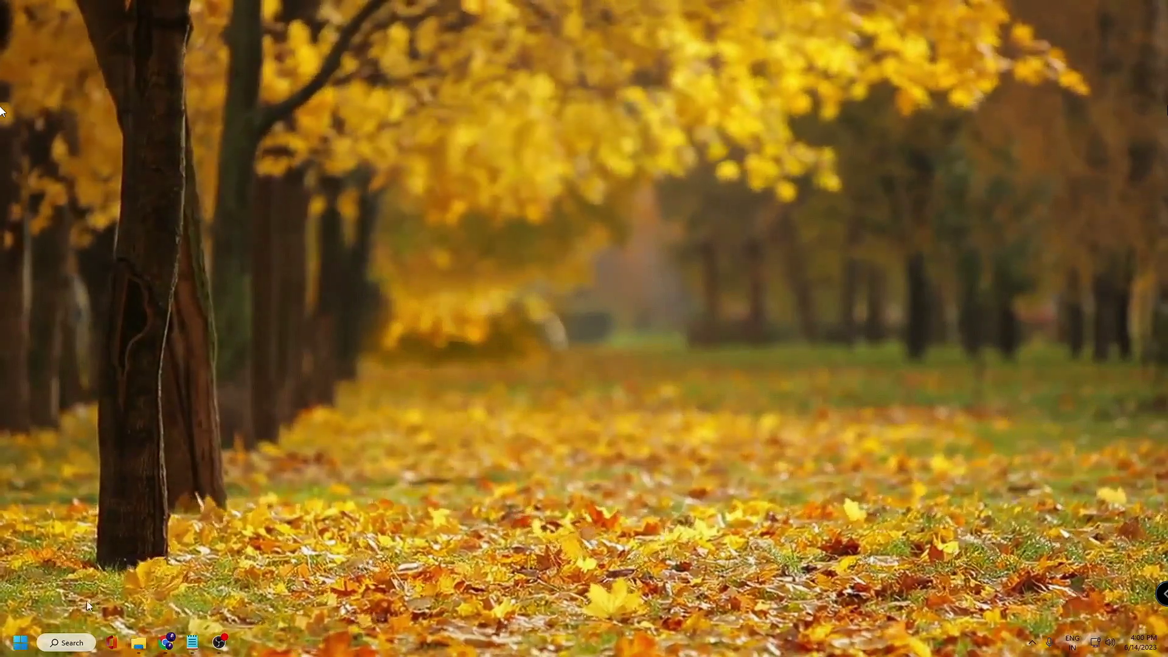
Step: Open the Windows Temp folder with the Run command 'temp'
{"action": "right_click", "coordinate": [23, 644]}
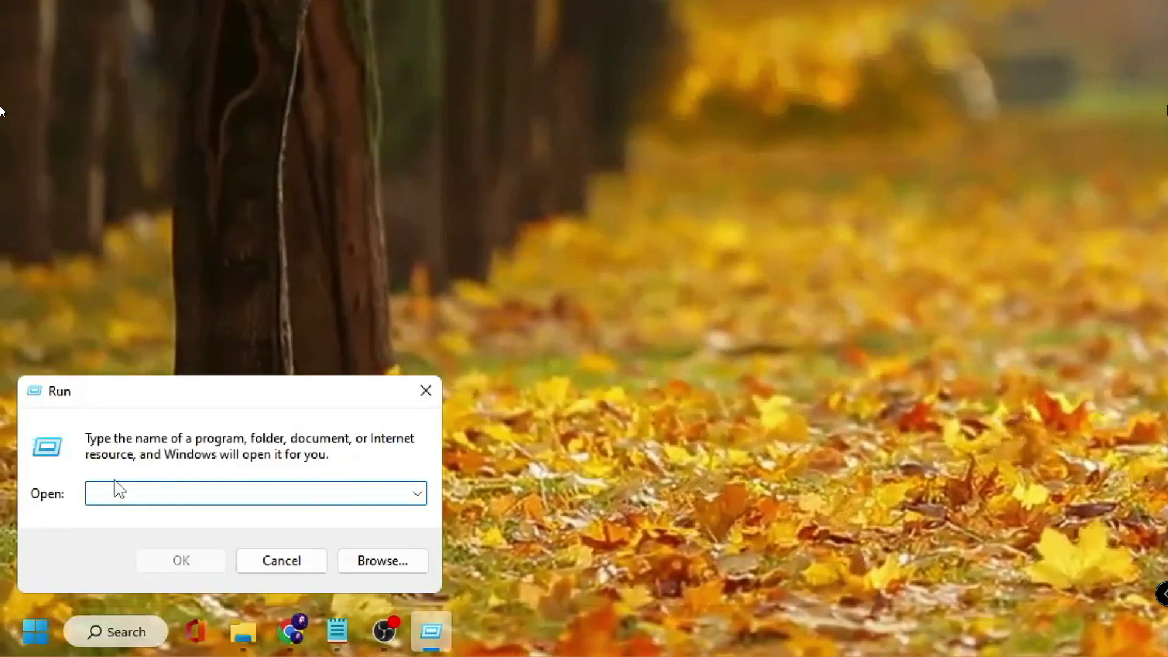
{"action": "type", "text": "temp"}
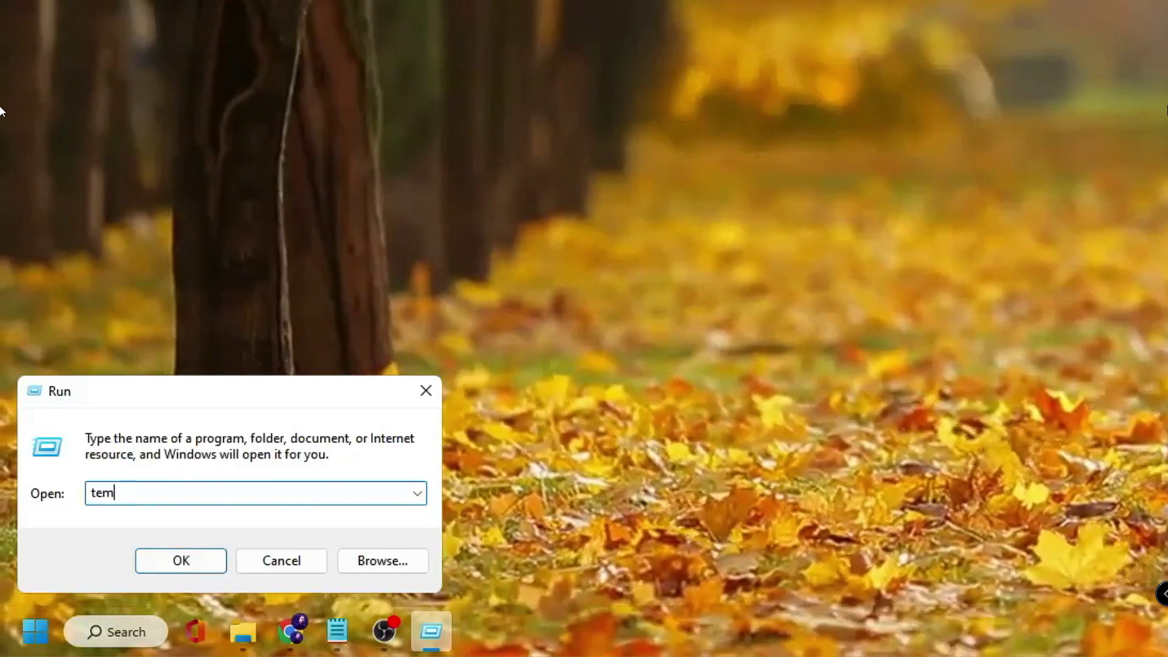
{"action": "left_click", "coordinate": [213, 570]}
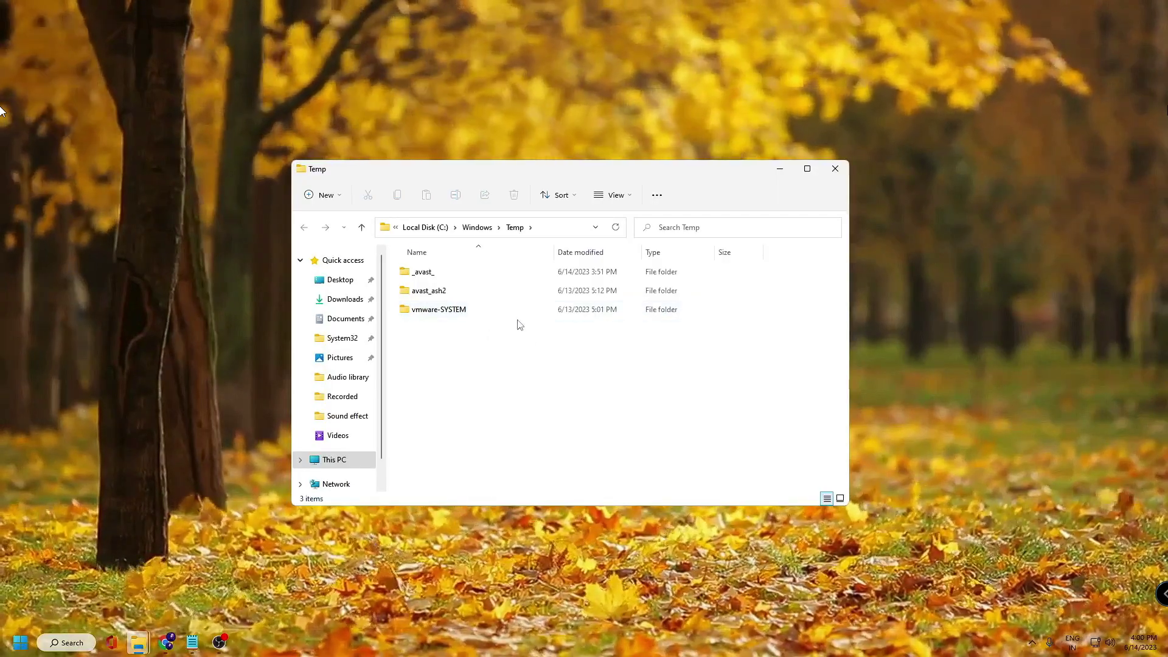
Step: Delete everything in Windows Temp with administrator permission, skipping the in-use _avast_ folder
{"action": "key", "text": "ctrl+a"}
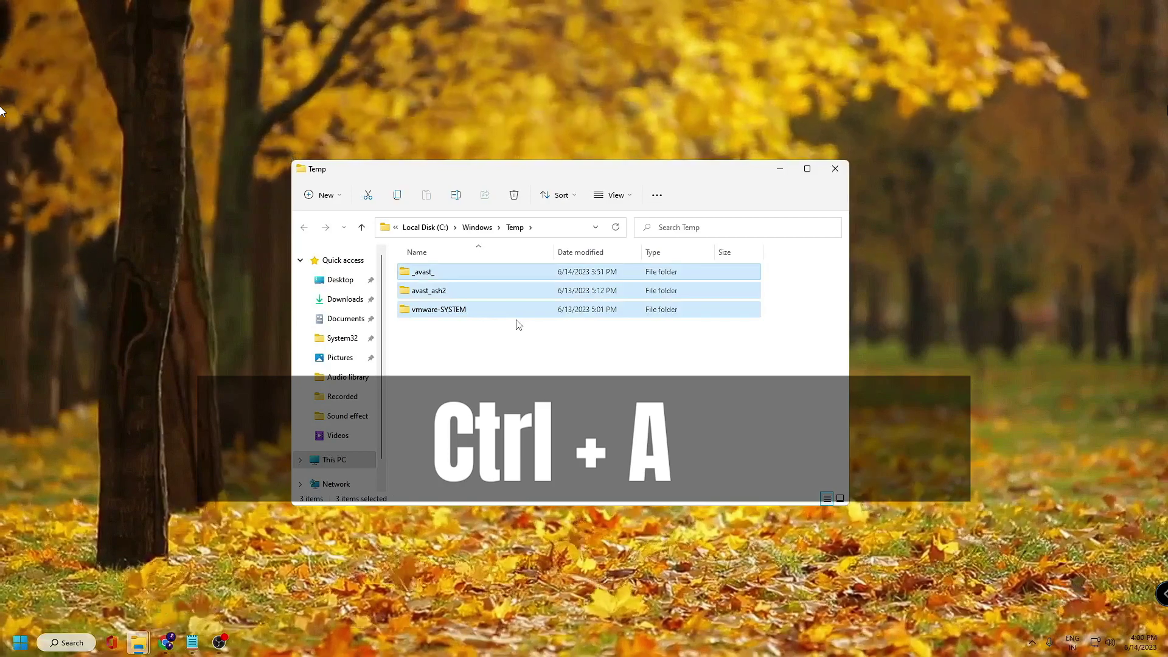
{"action": "key", "text": "Delete"}
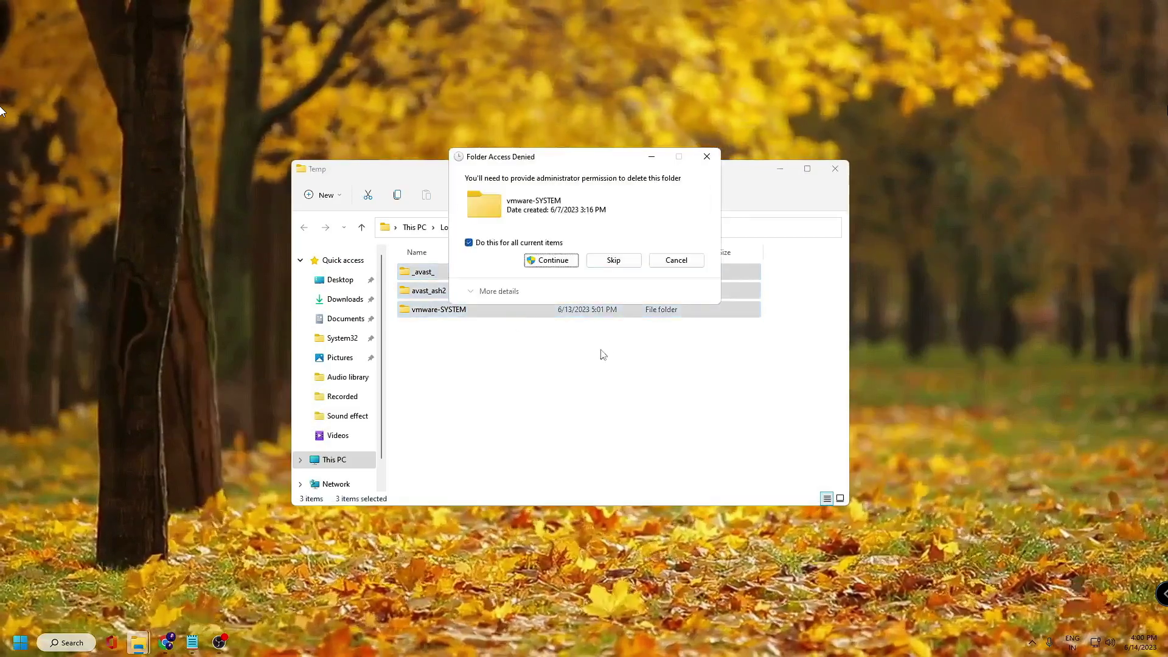
{"action": "left_click", "coordinate": [557, 260]}
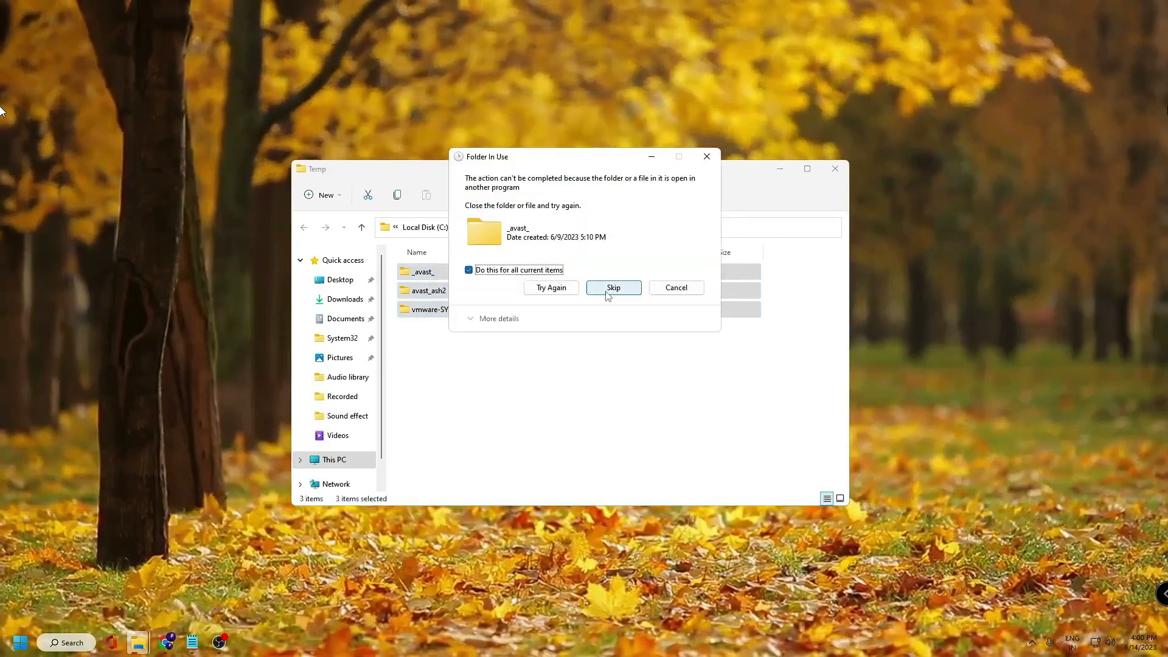
{"action": "left_click", "coordinate": [613, 287]}
Step: Show the desktop and open the Run dialog from the Start quick menu
{"action": "key", "text": "super+d"}
{"action": "right_click", "coordinate": [20, 642]}
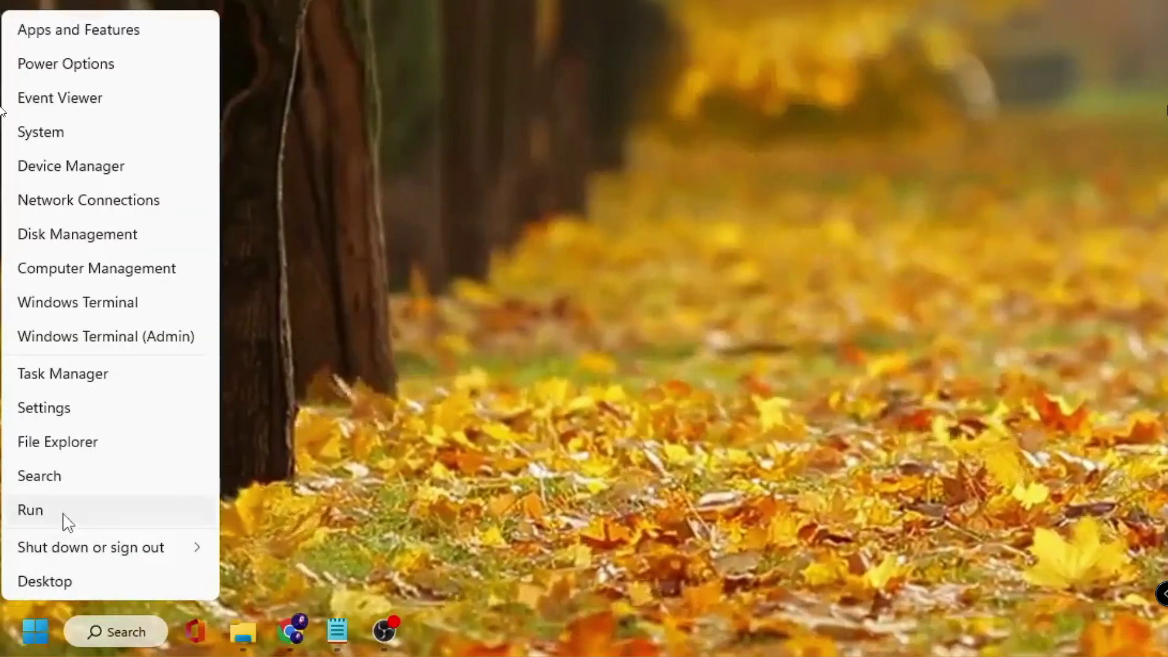
{"action": "left_click", "coordinate": [64, 516]}
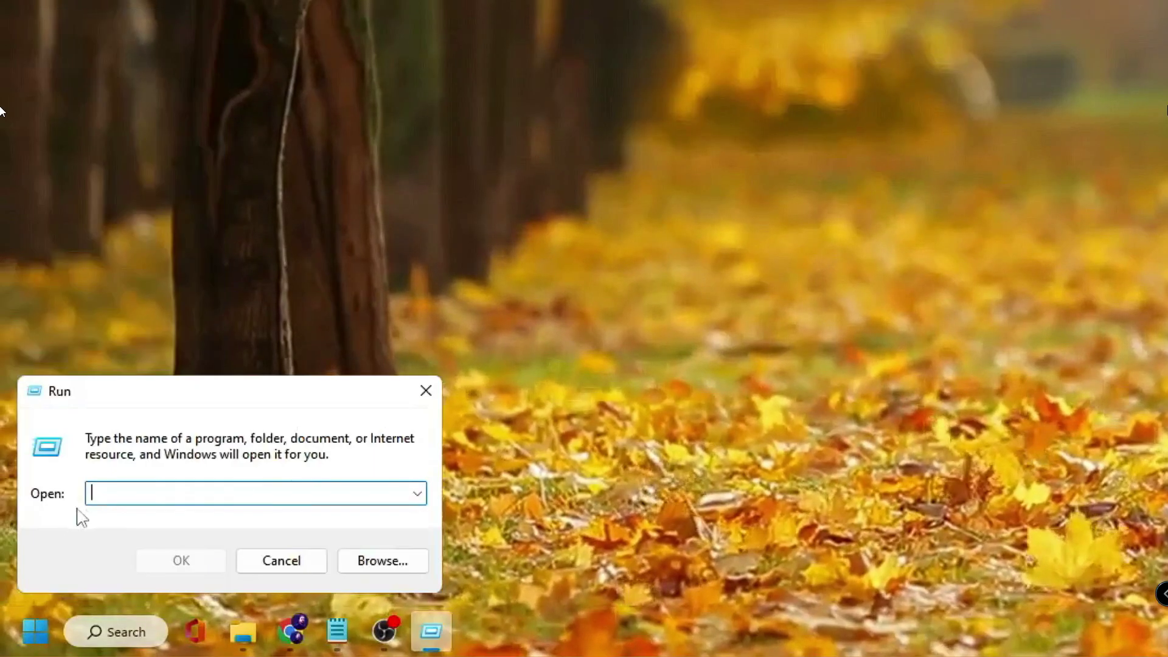
Step: Open %temp%, delete all 17 items while skipping every in-use file, and close the folder
{"action": "type", "text": "%"}
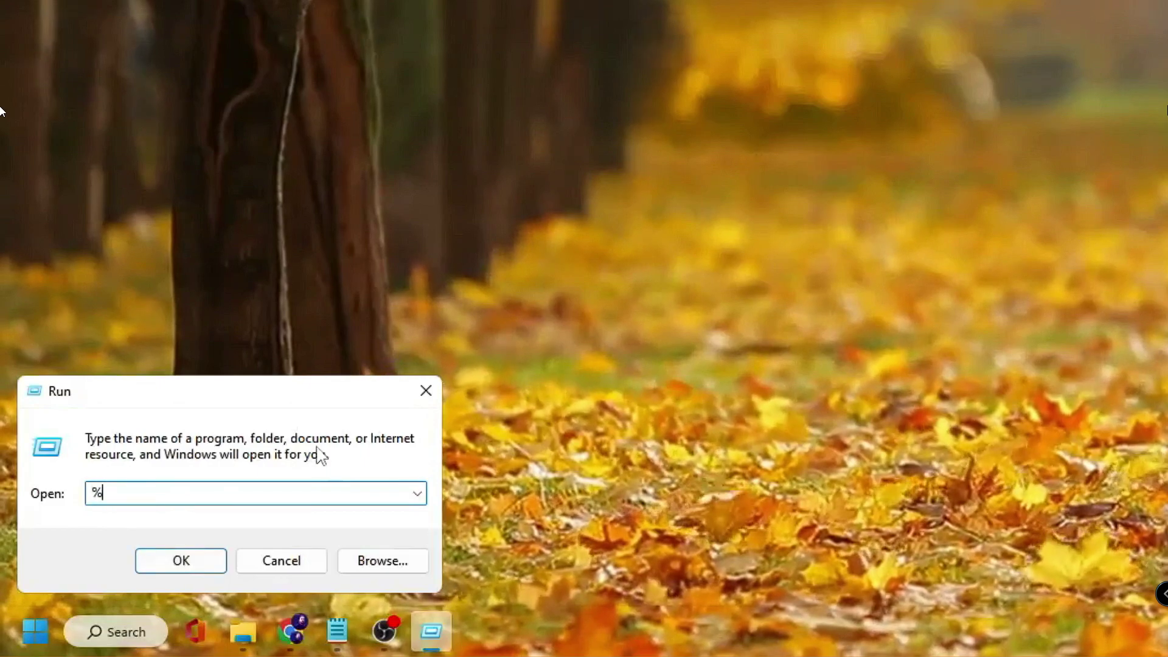
{"action": "type", "text": "temp%"}
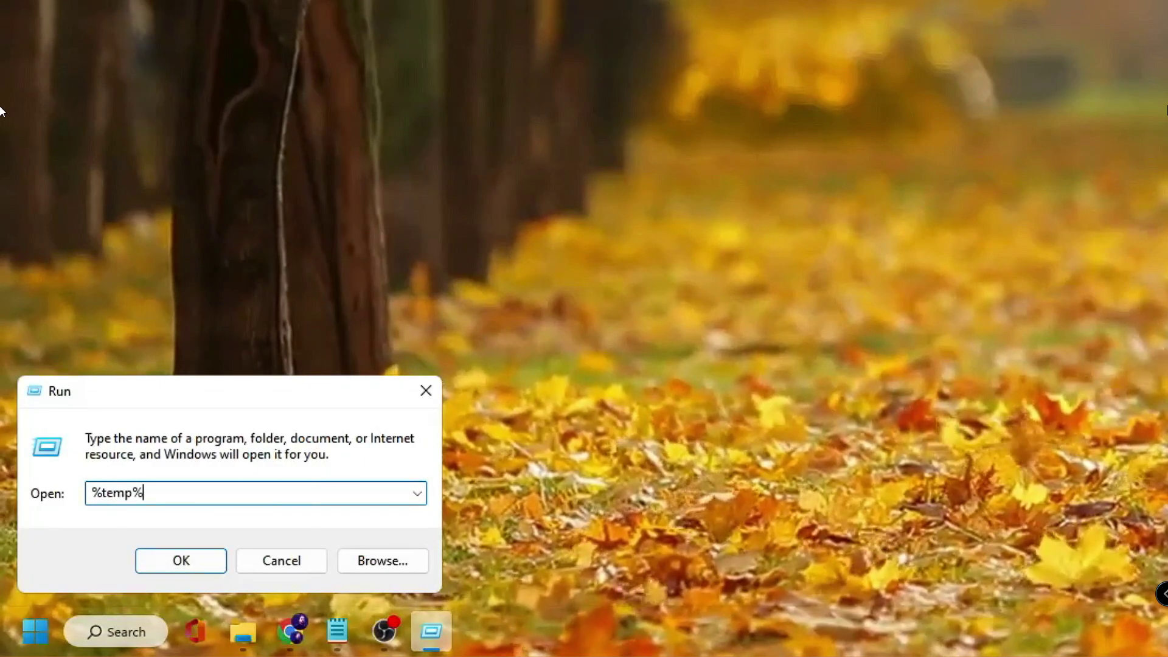
{"action": "left_click", "coordinate": [199, 554]}
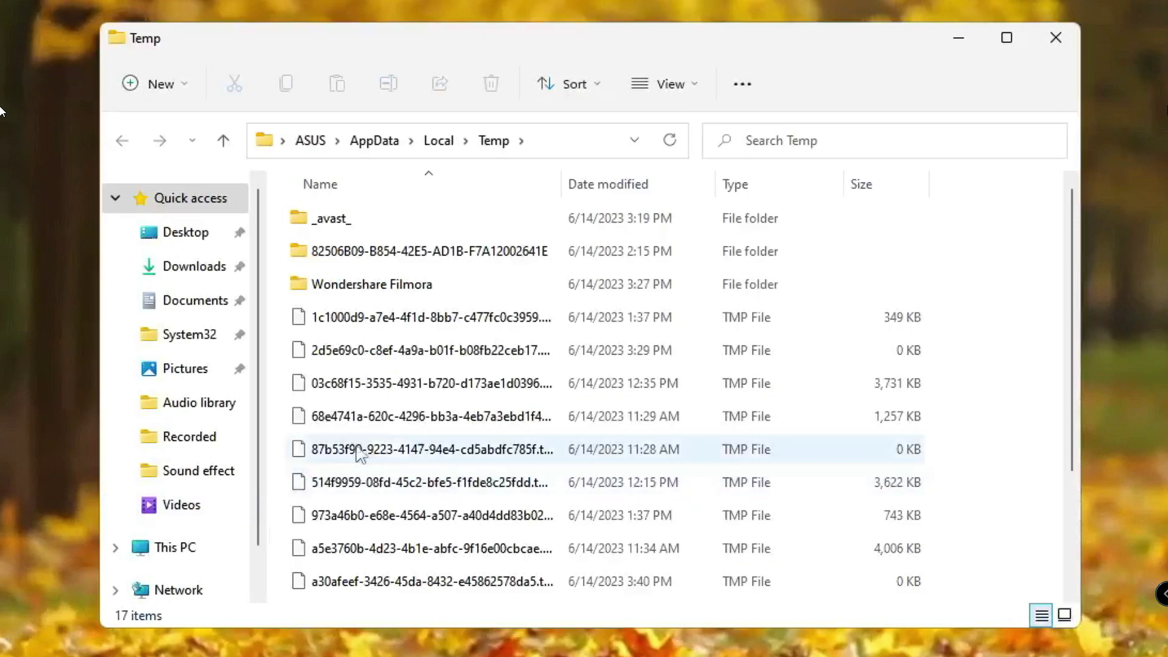
{"action": "left_click", "coordinate": [425, 416]}
{"action": "key", "text": "ctrl+a"}
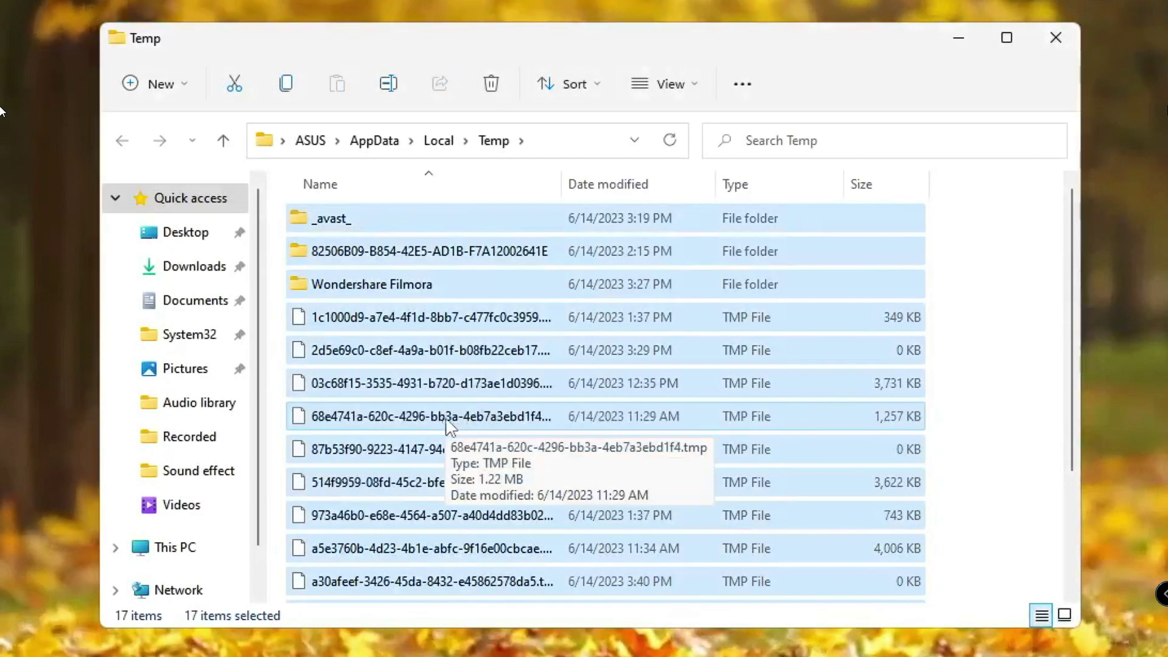
{"action": "key", "text": "Delete"}
{"action": "left_click", "coordinate": [411, 198]}
{"action": "left_click", "coordinate": [680, 231]}
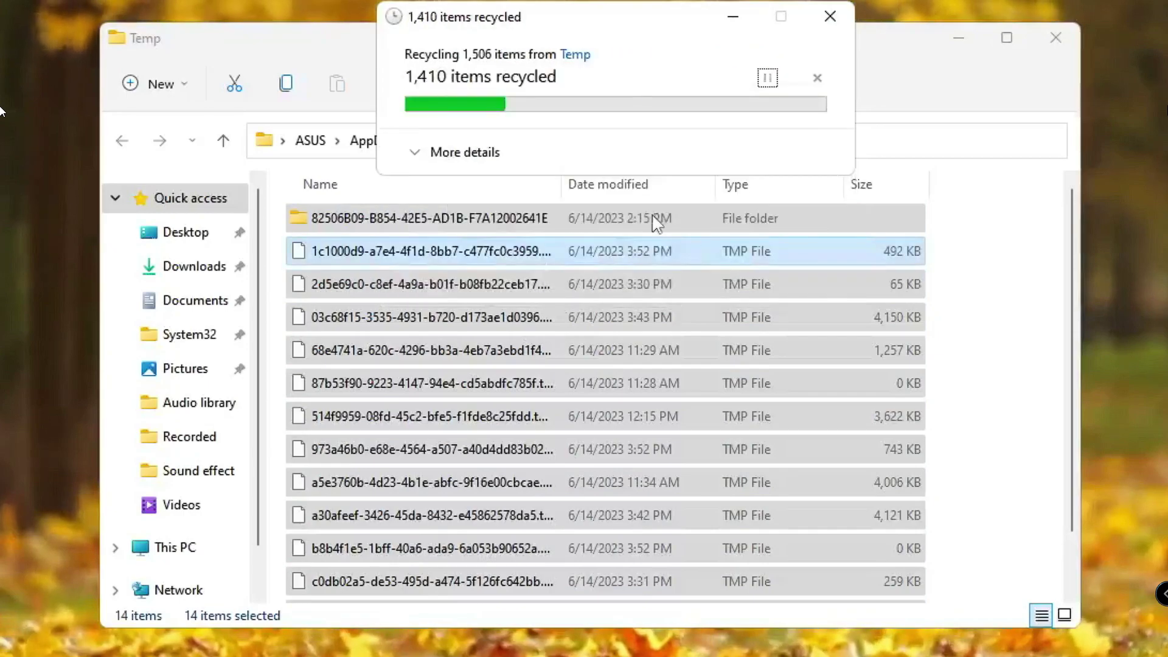
{"action": "left_click", "coordinate": [1061, 37]}
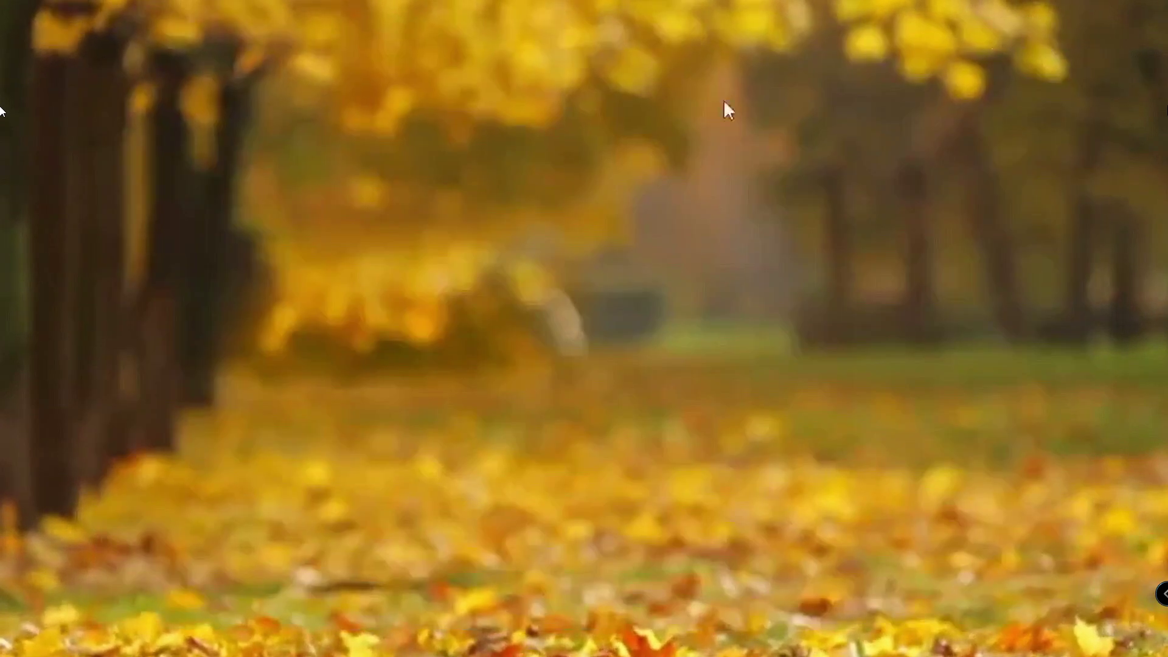
{"action": "right_click", "coordinate": [20, 640]}
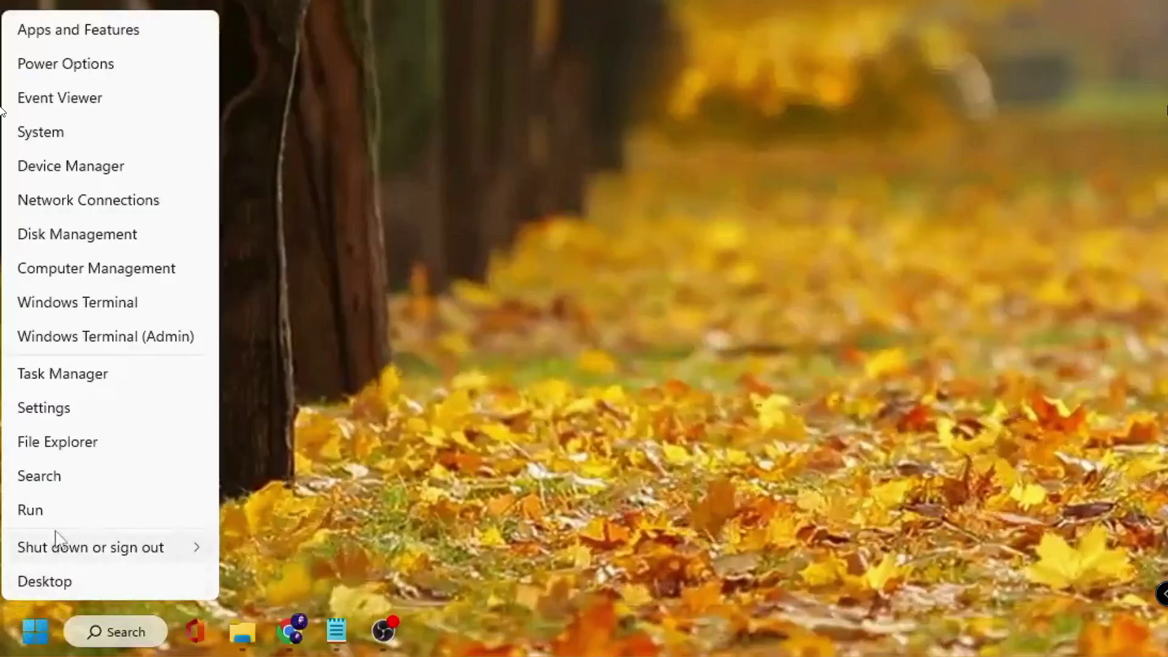
{"action": "left_click", "coordinate": [27, 574]}
{"action": "type", "text": "prefetch"}
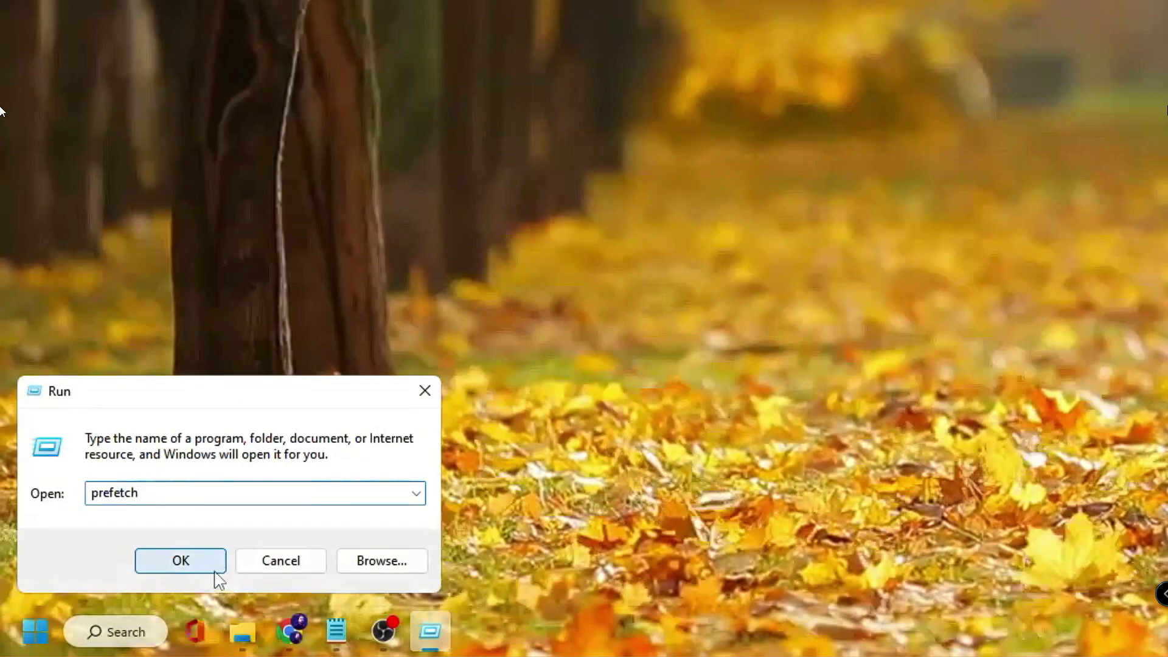
{"action": "left_click", "coordinate": [215, 570]}
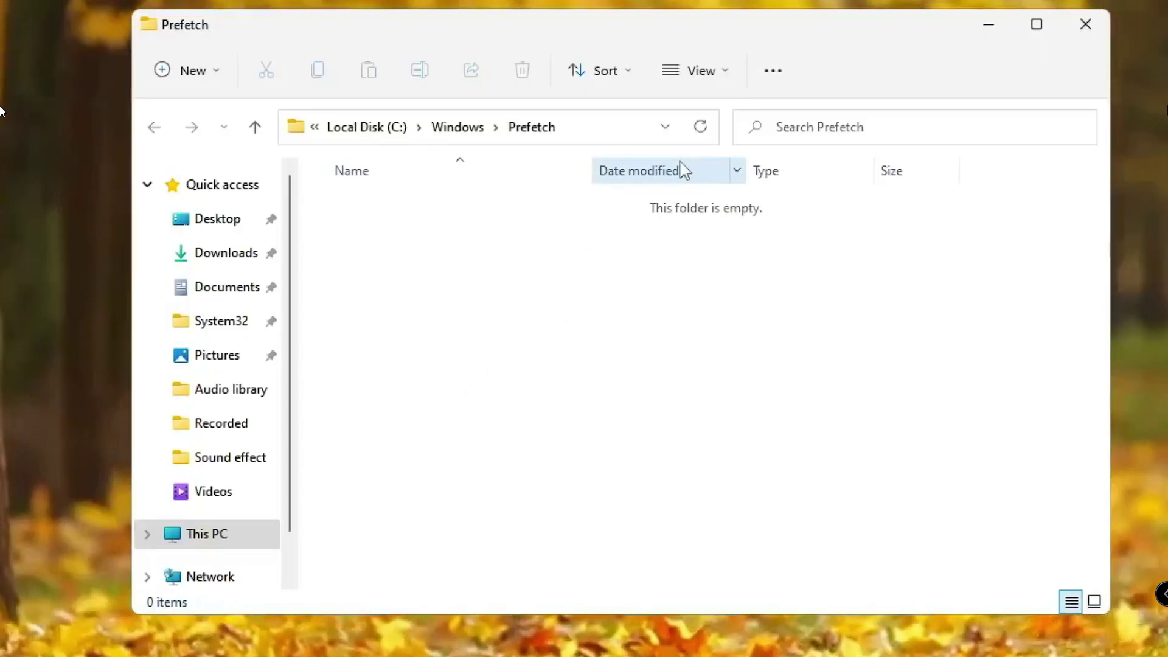
{"action": "left_click", "coordinate": [1086, 27]}
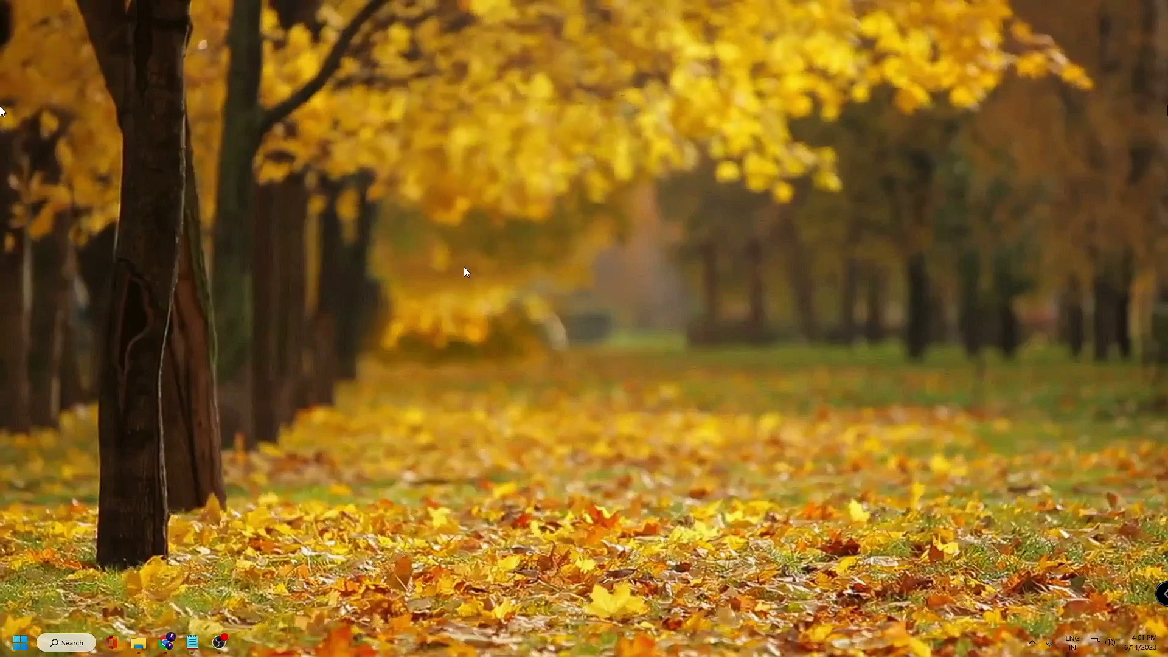
Step: Open Settings from the Start quick menu and go to System > Storage for Local Disk (C:)
{"action": "right_click", "coordinate": [21, 644]}
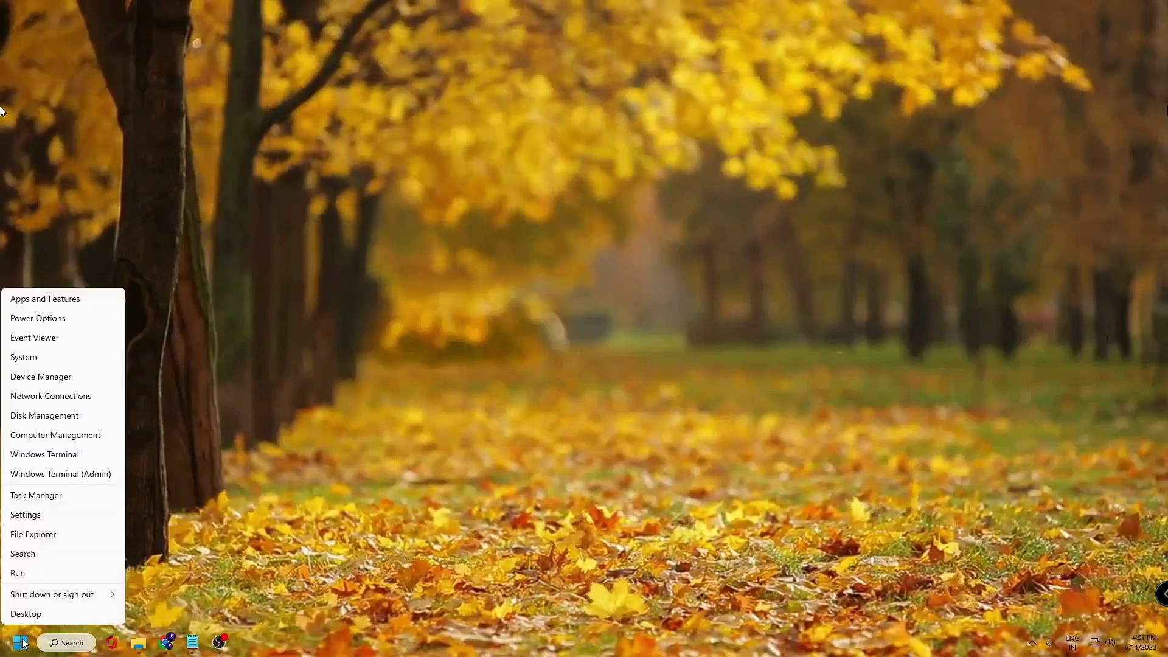
{"action": "left_click", "coordinate": [81, 418]}
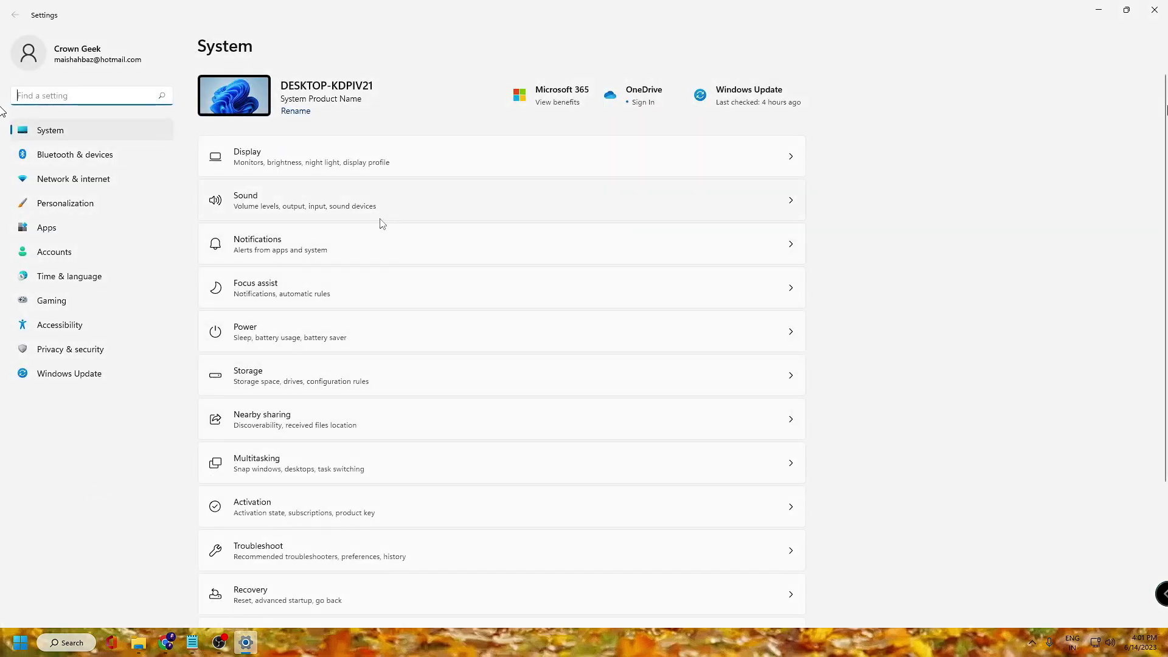
{"action": "scroll", "coordinate": [313, 377], "scroll_direction": "down", "scroll_amount": 2}
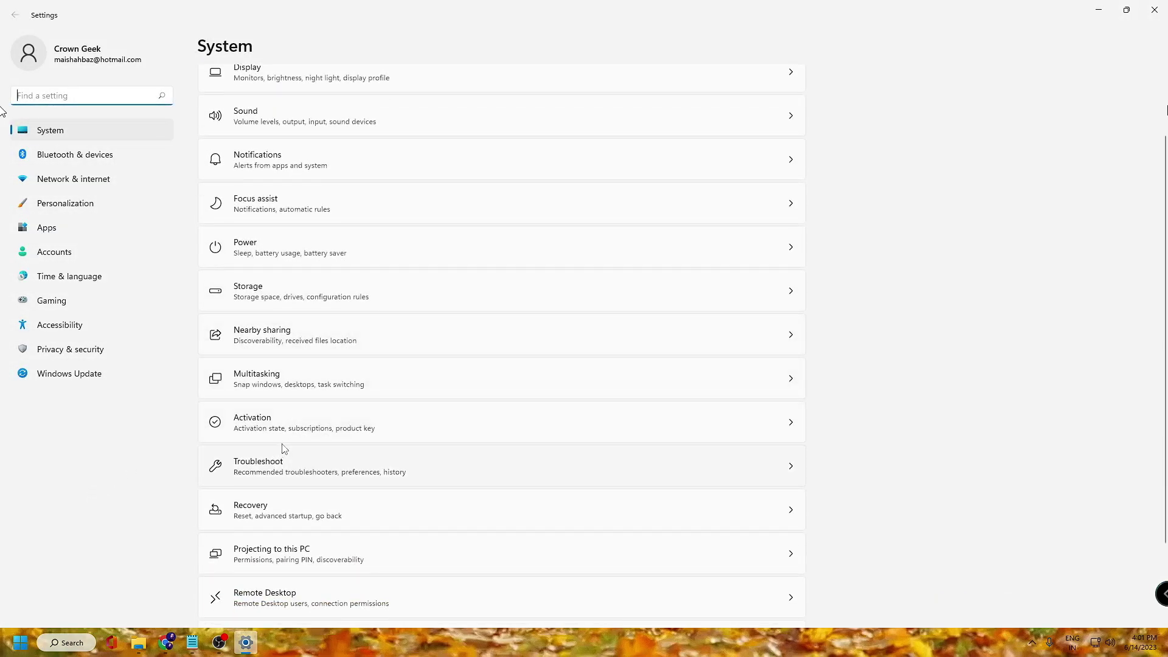
{"action": "left_click", "coordinate": [371, 296]}
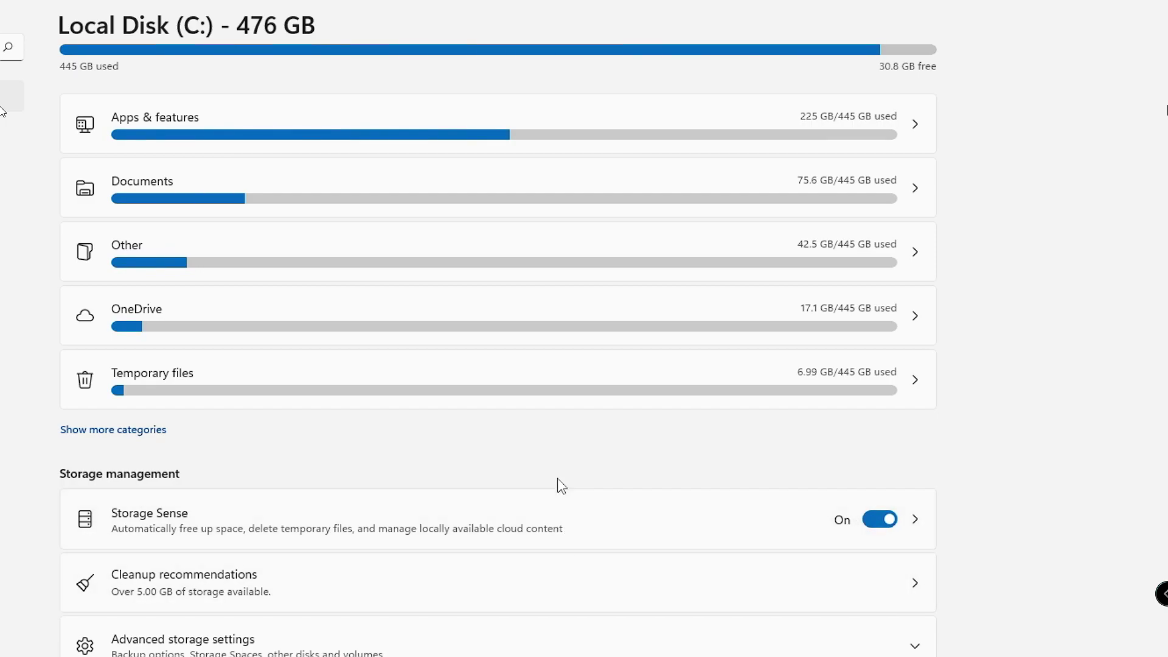
Step: Keep Storage Sense's default schedule and recycle bin age, run it now freeing 3.00 MB, and go back
{"action": "left_click", "coordinate": [426, 523]}
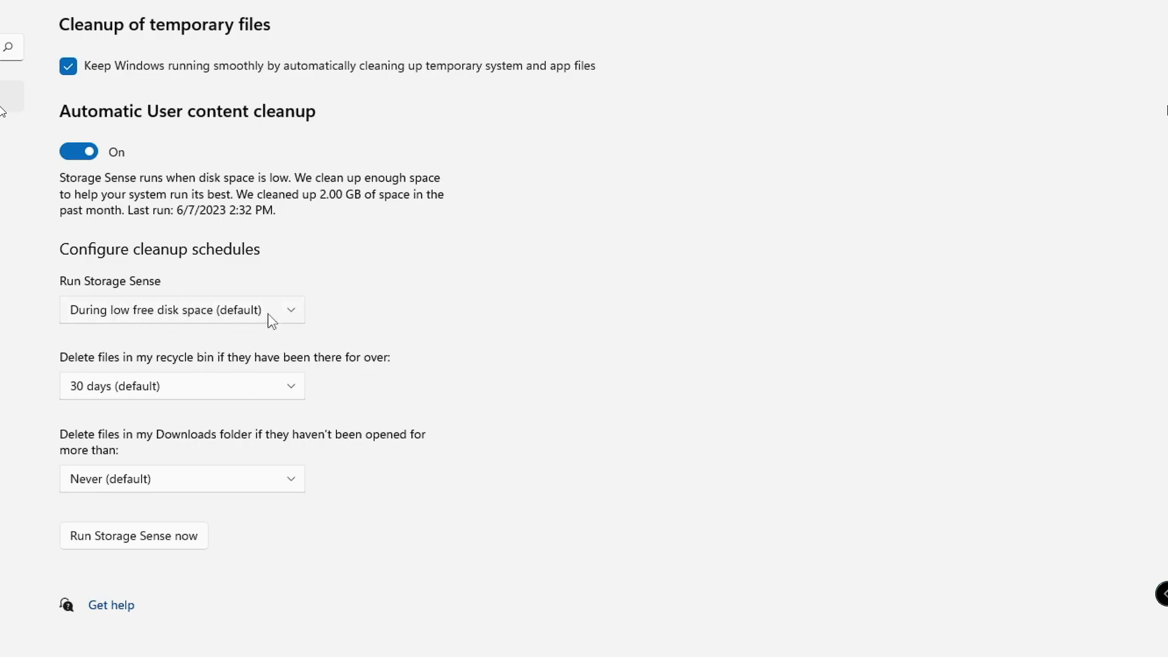
{"action": "left_click", "coordinate": [283, 318]}
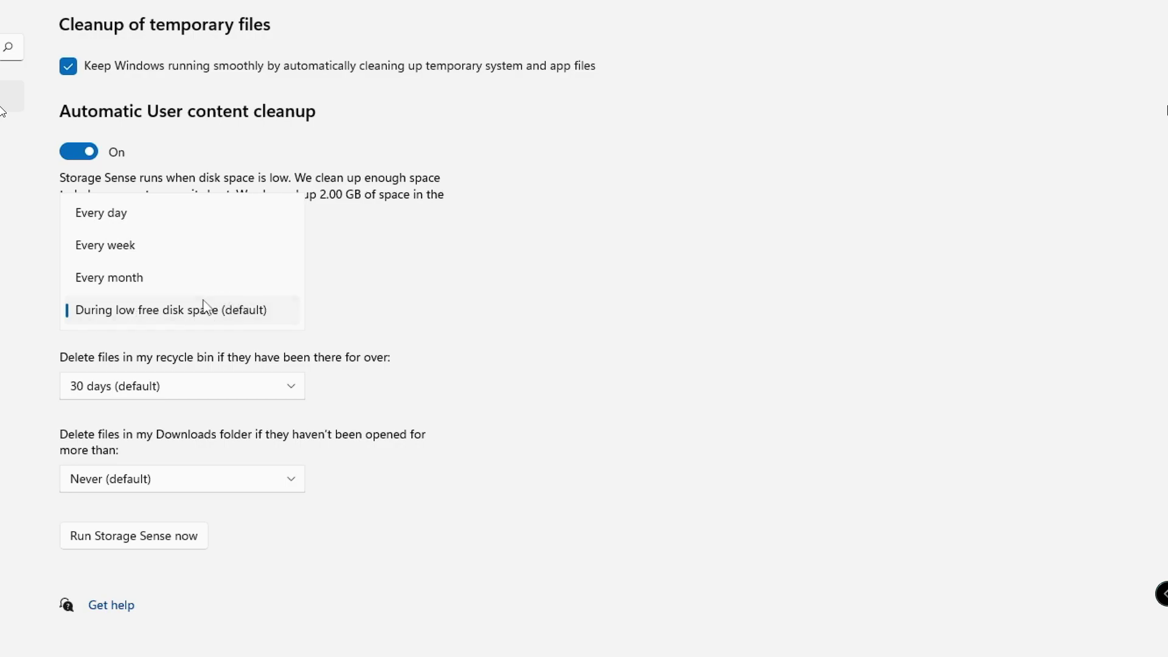
{"action": "left_click", "coordinate": [340, 318]}
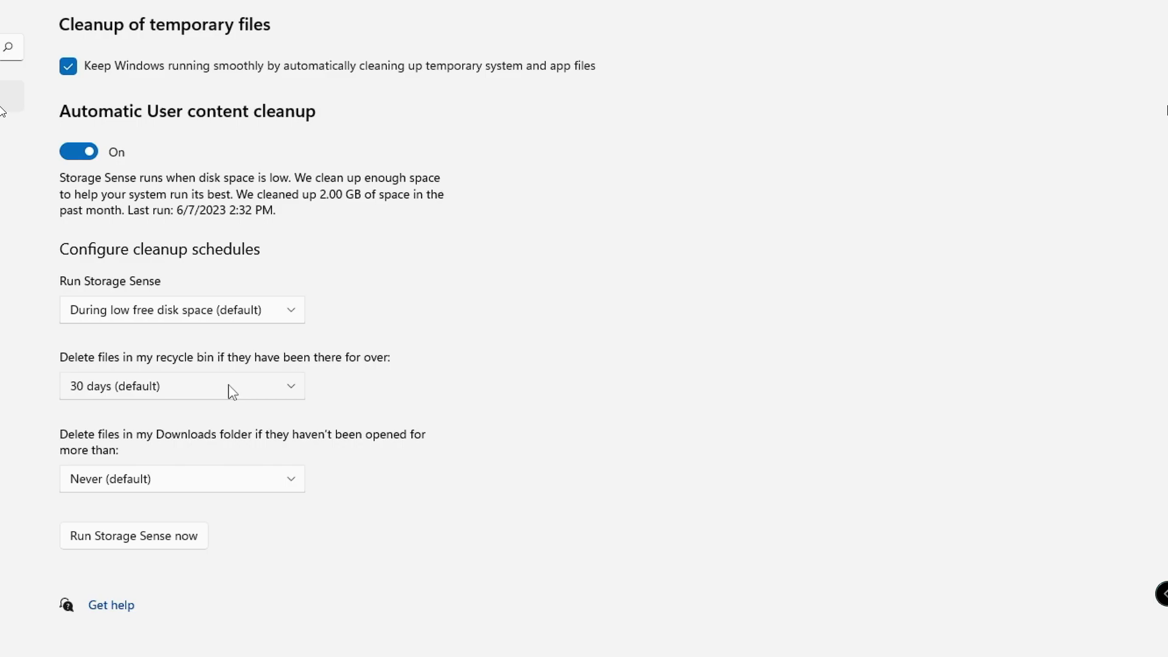
{"action": "left_click", "coordinate": [274, 387]}
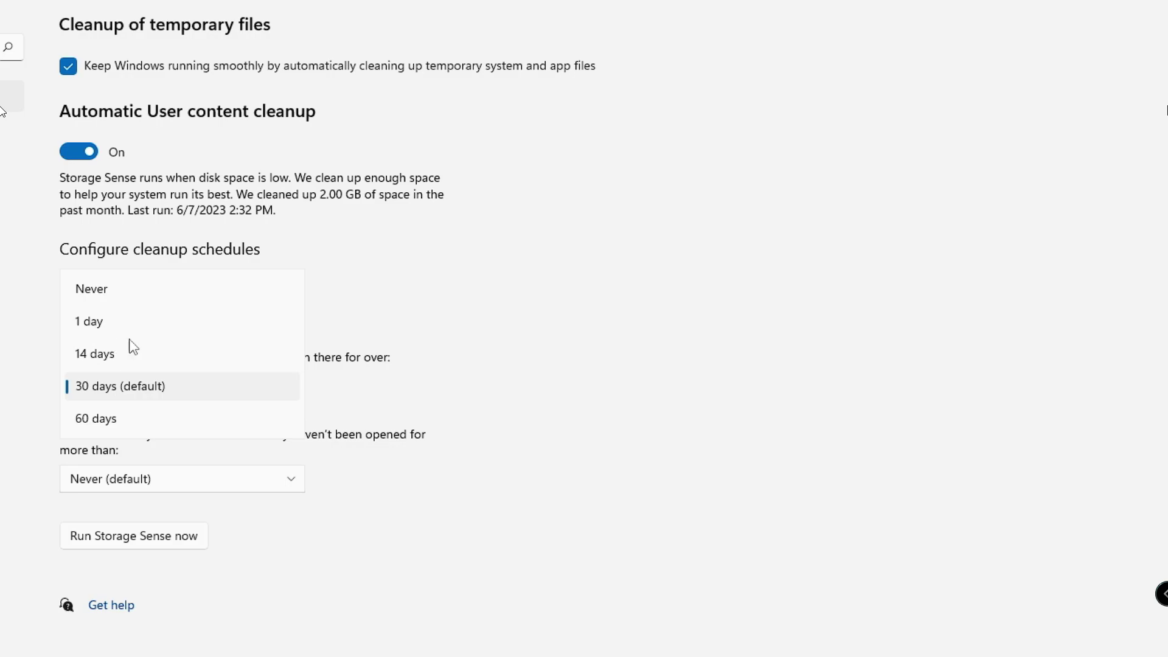
{"action": "left_click", "coordinate": [414, 369]}
{"action": "left_click", "coordinate": [169, 538]}
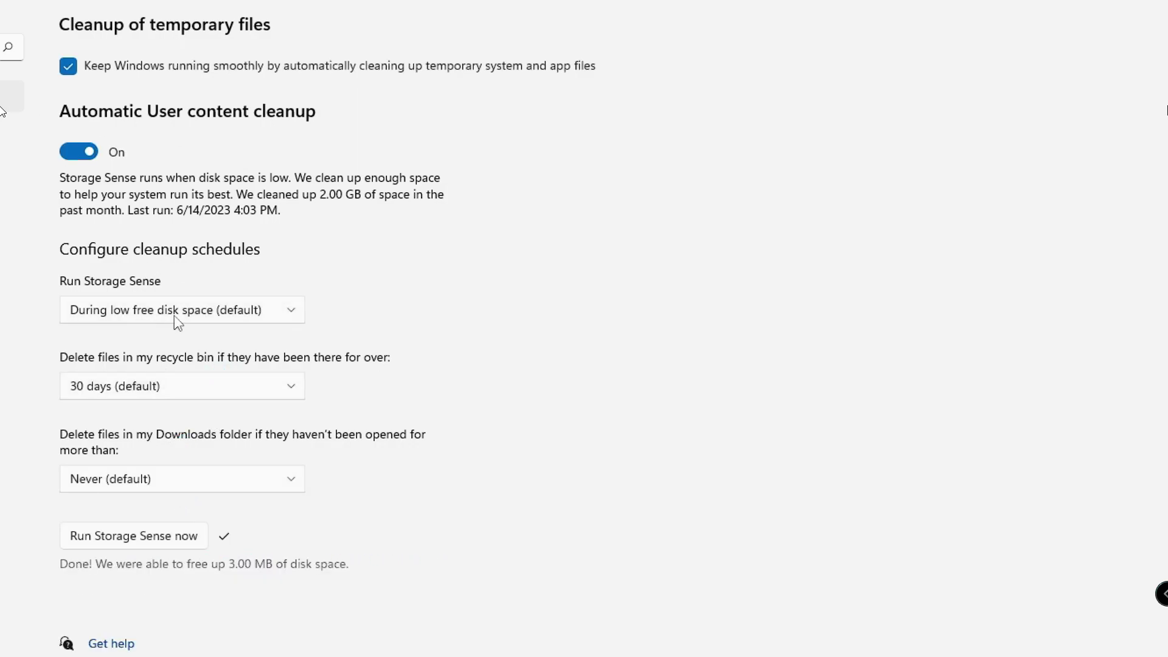
{"action": "left_click", "coordinate": [14, 8]}
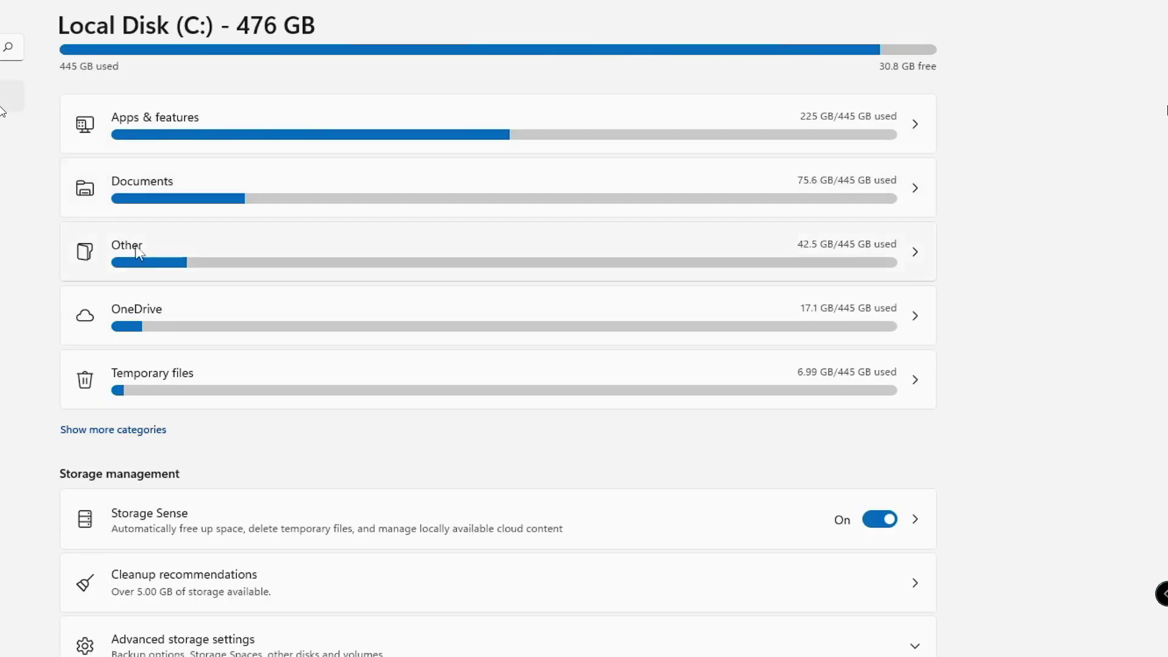
{"action": "left_click", "coordinate": [212, 382]}
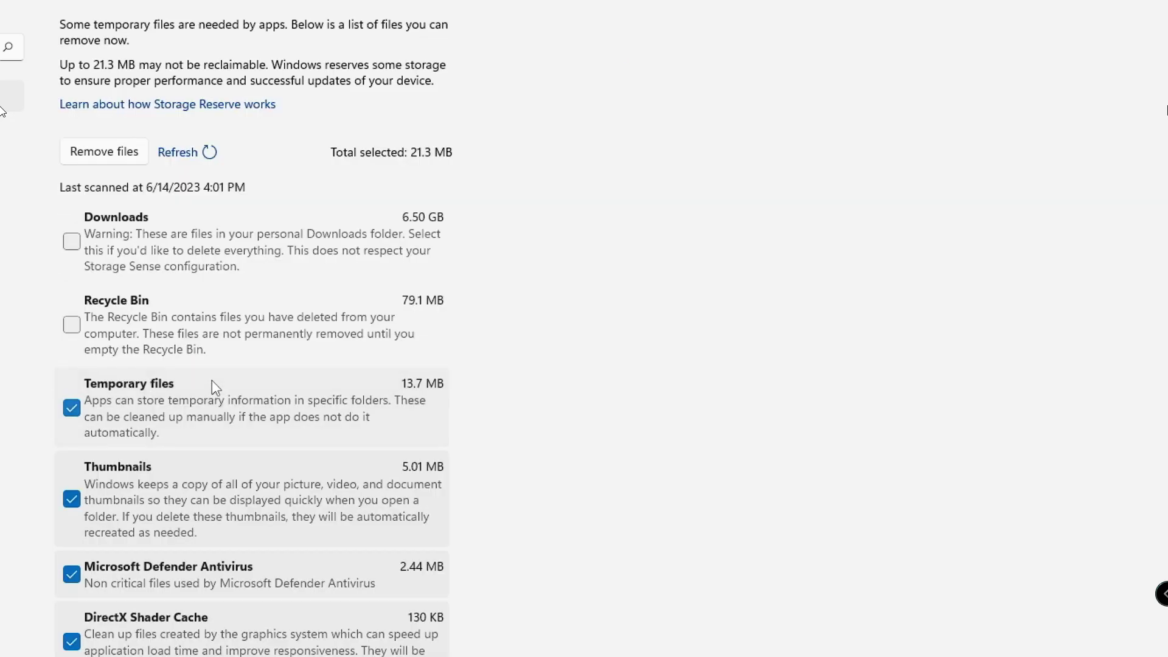
{"action": "scroll", "coordinate": [210, 357], "scroll_direction": "down", "scroll_amount": 1}
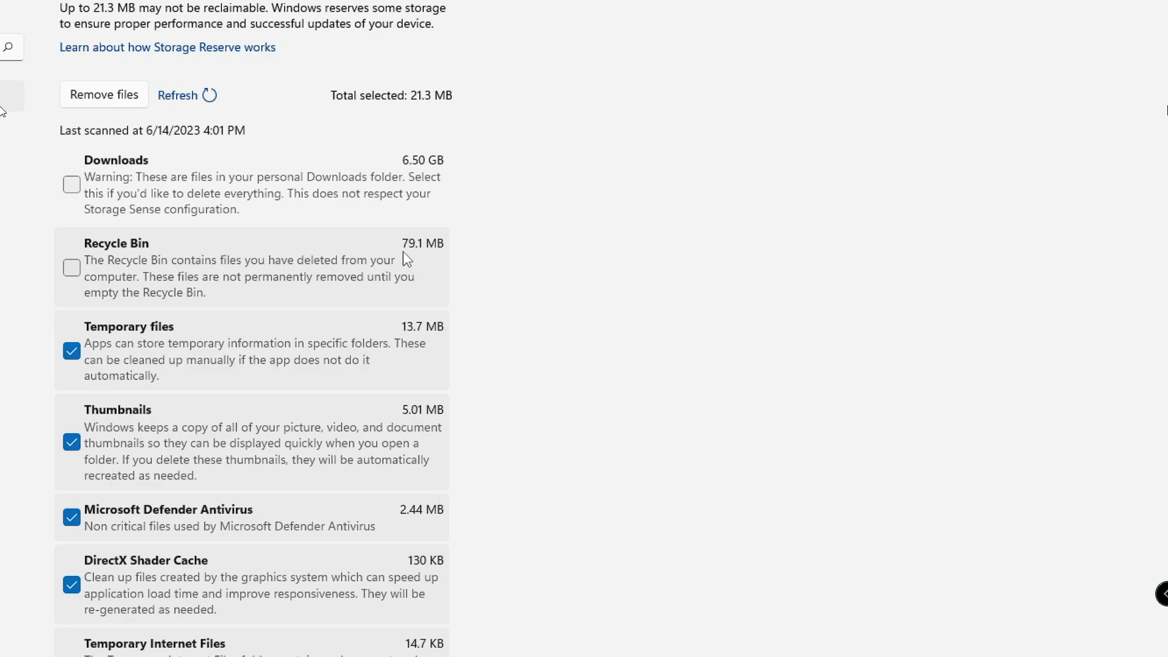
{"action": "left_click", "coordinate": [72, 184]}
{"action": "left_click", "coordinate": [72, 267]}
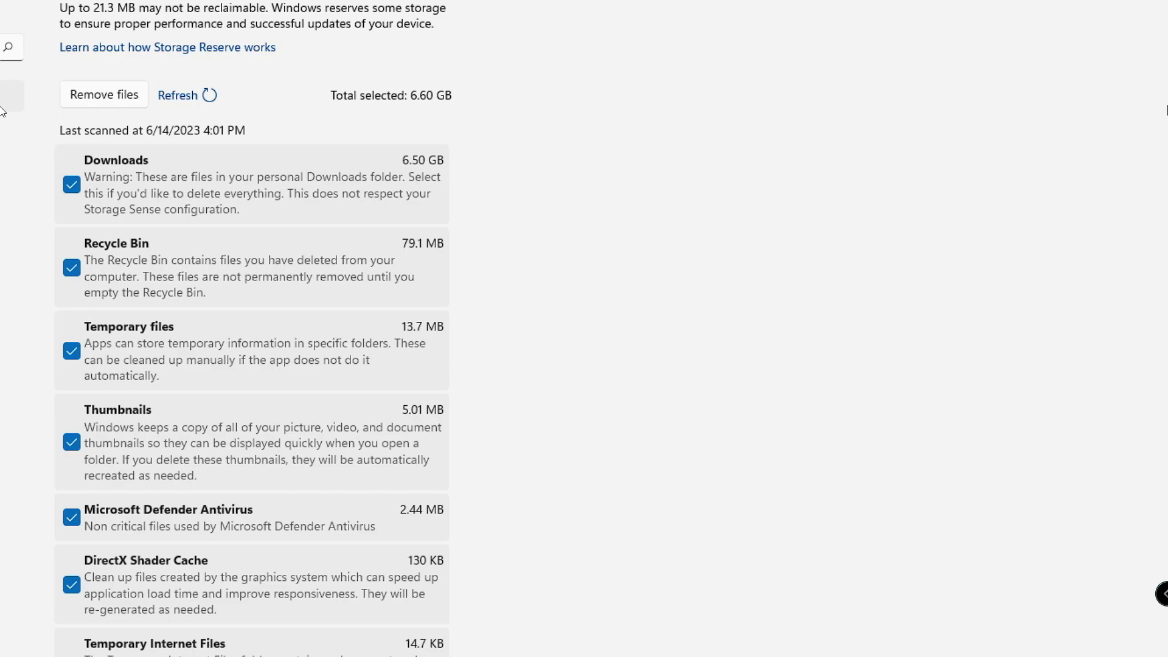
{"action": "key", "text": "alt+Left"}
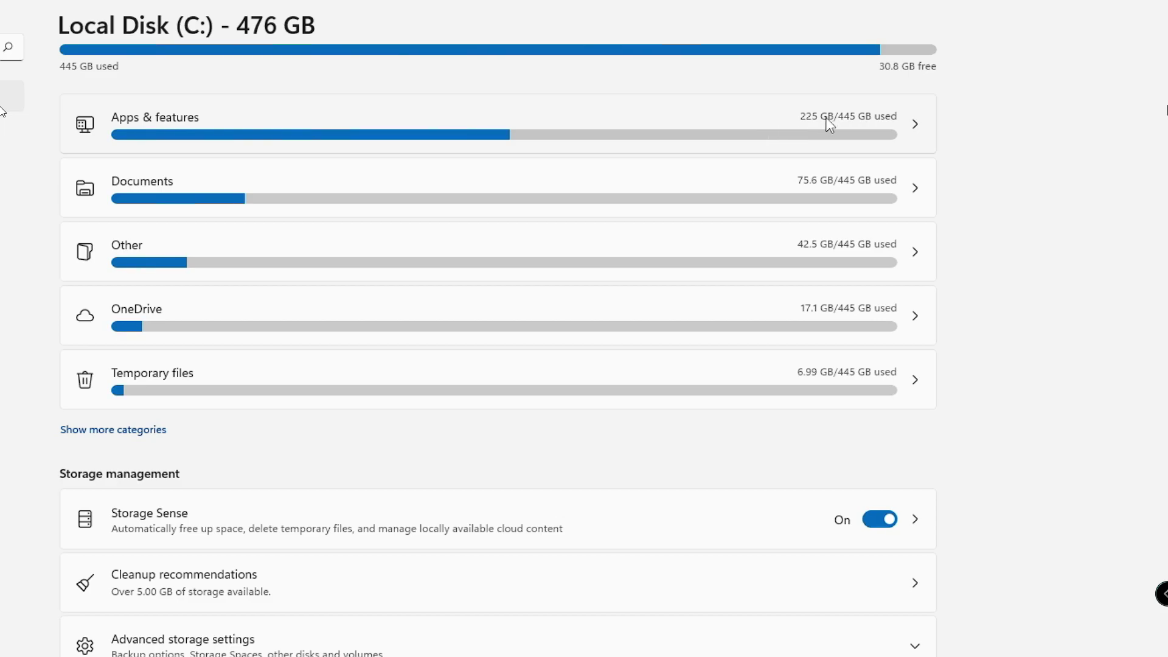
Step: Uninstall Adobe Lightroom from the installed apps, then bring up Apple Software Update's options
{"action": "left_click", "coordinate": [552, 118]}
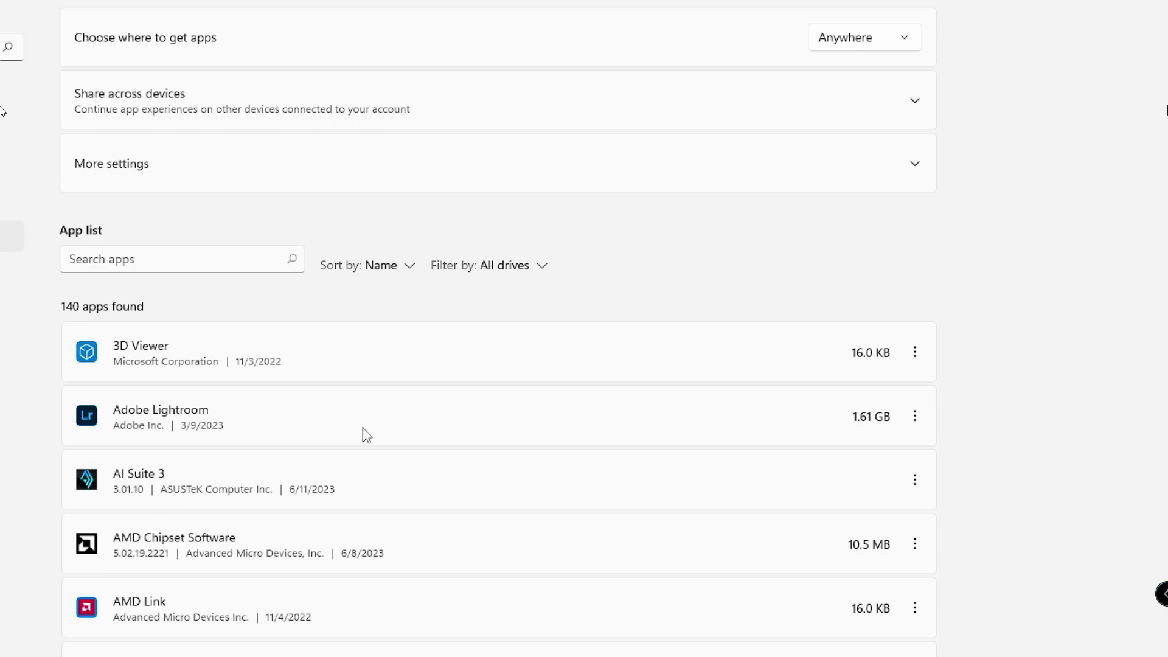
{"action": "scroll", "coordinate": [404, 435], "scroll_direction": "down", "scroll_amount": 4}
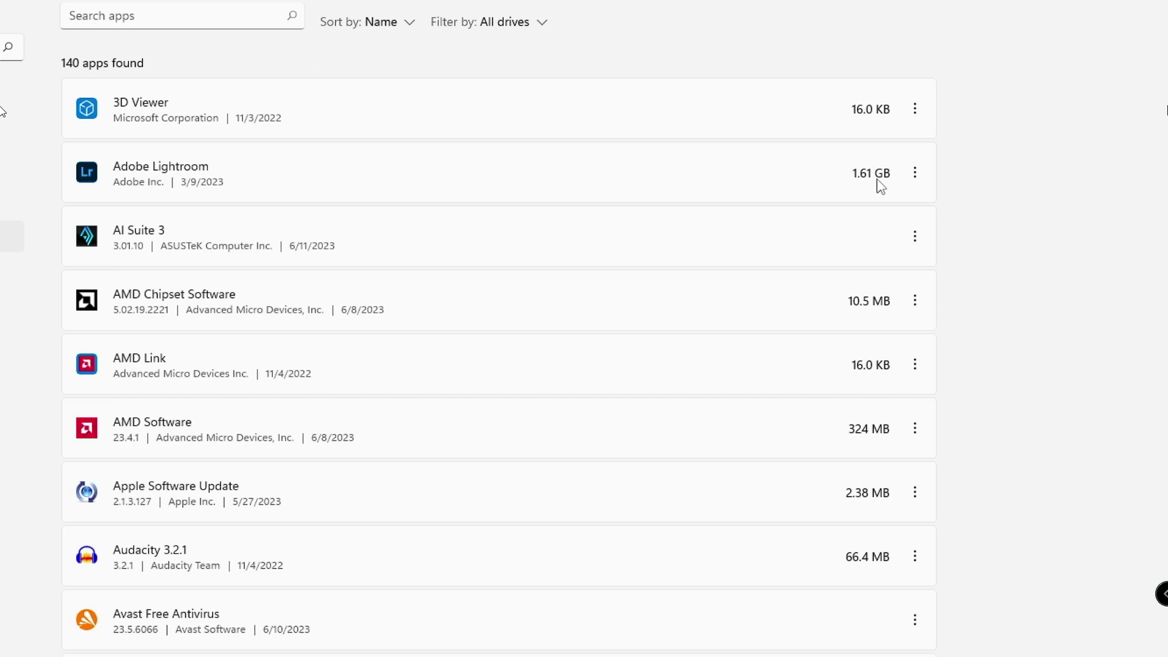
{"action": "left_click", "coordinate": [915, 180]}
{"action": "left_click", "coordinate": [741, 279]}
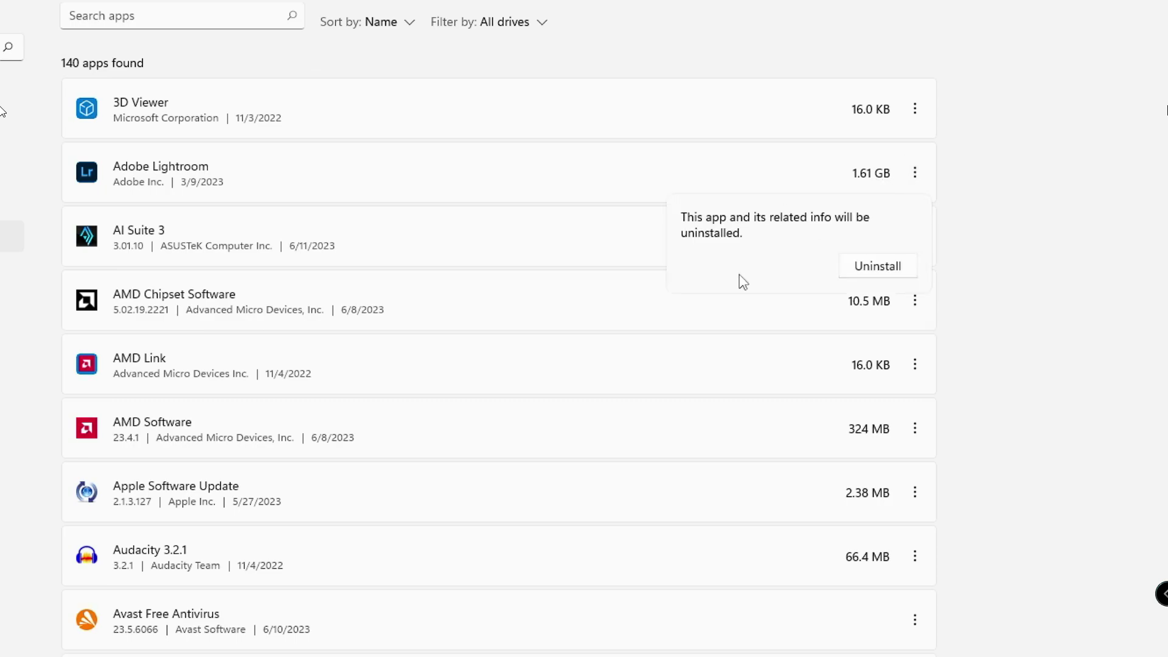
{"action": "left_click", "coordinate": [873, 266]}
{"action": "scroll", "coordinate": [350, 316], "scroll_direction": "down", "scroll_amount": 2}
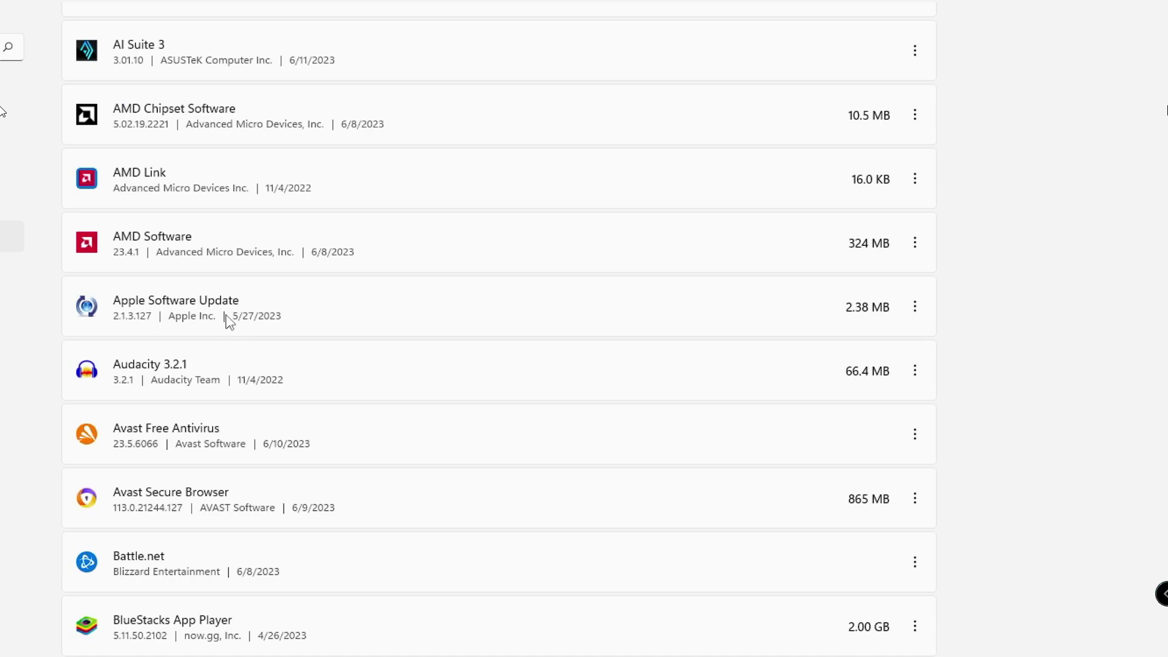
{"action": "left_click", "coordinate": [914, 306]}
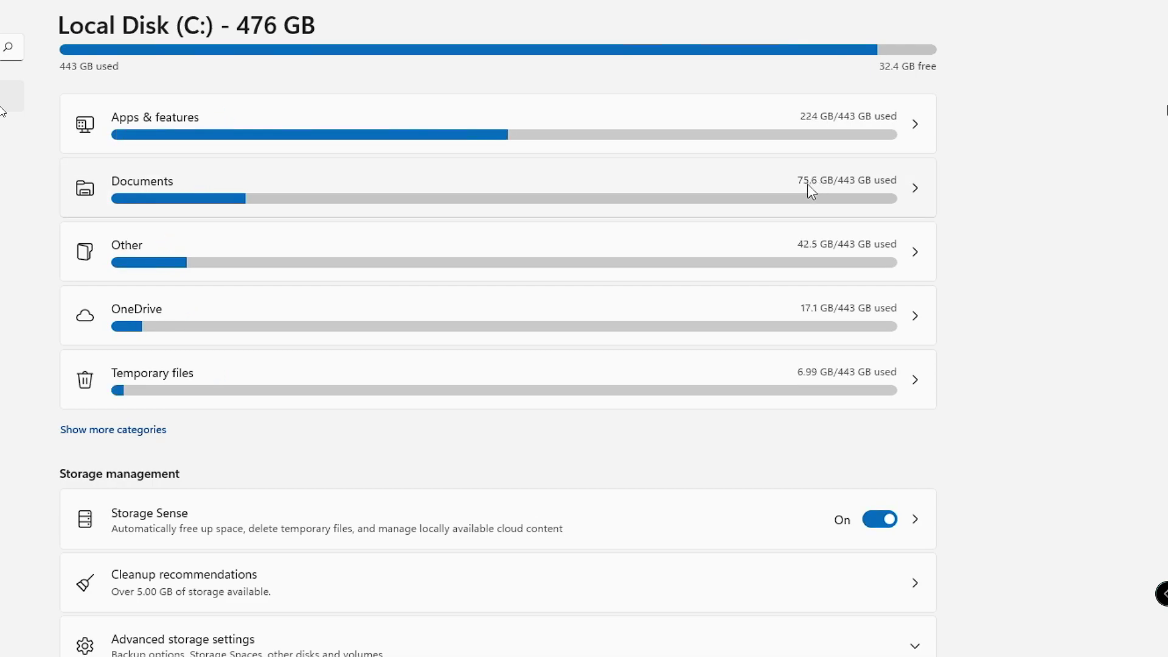
Step: Open the 75.6 GB Documents storage category and view its 123 items in File Explorer
{"action": "left_click", "coordinate": [302, 201]}
{"action": "left_click", "coordinate": [129, 122]}
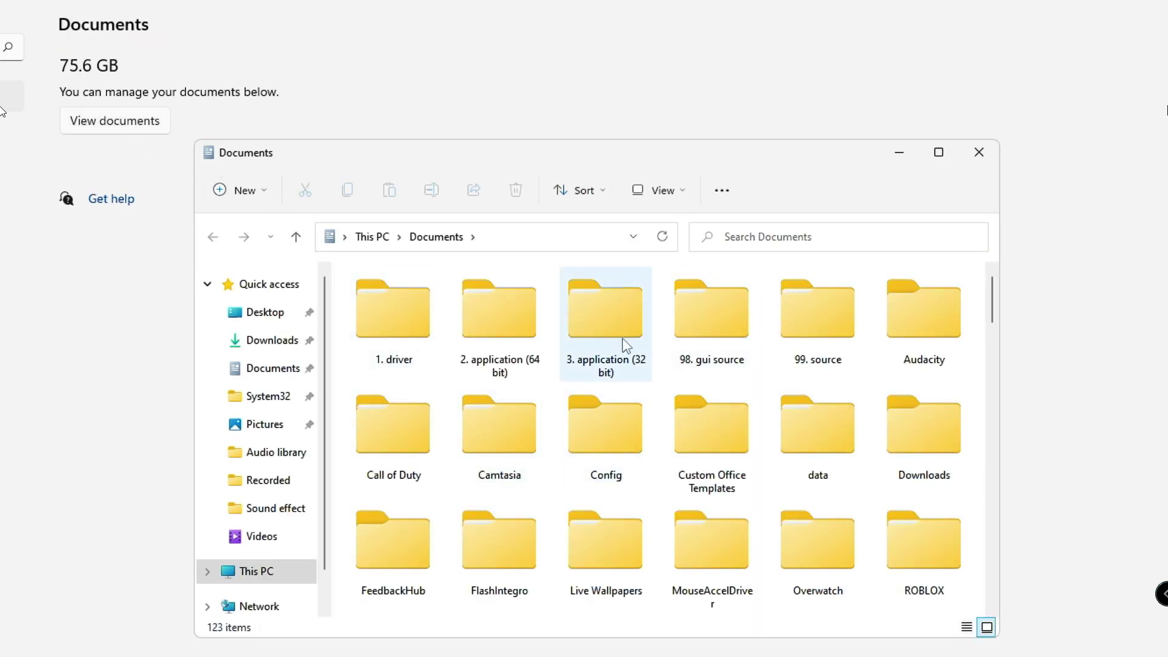
{"action": "scroll", "coordinate": [608, 353], "scroll_direction": "down", "scroll_amount": 2}
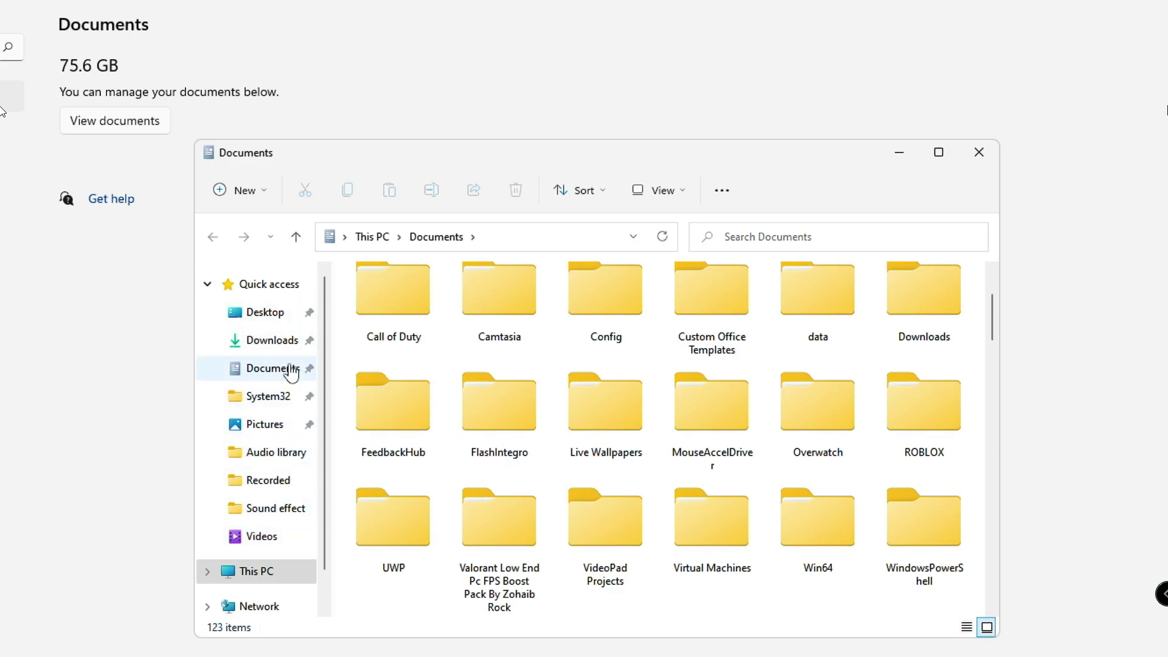
Step: Browse through Pictures, Recorded, Documents, Downloads and System32, ending in the Videos folder
{"action": "left_click", "coordinate": [267, 427]}
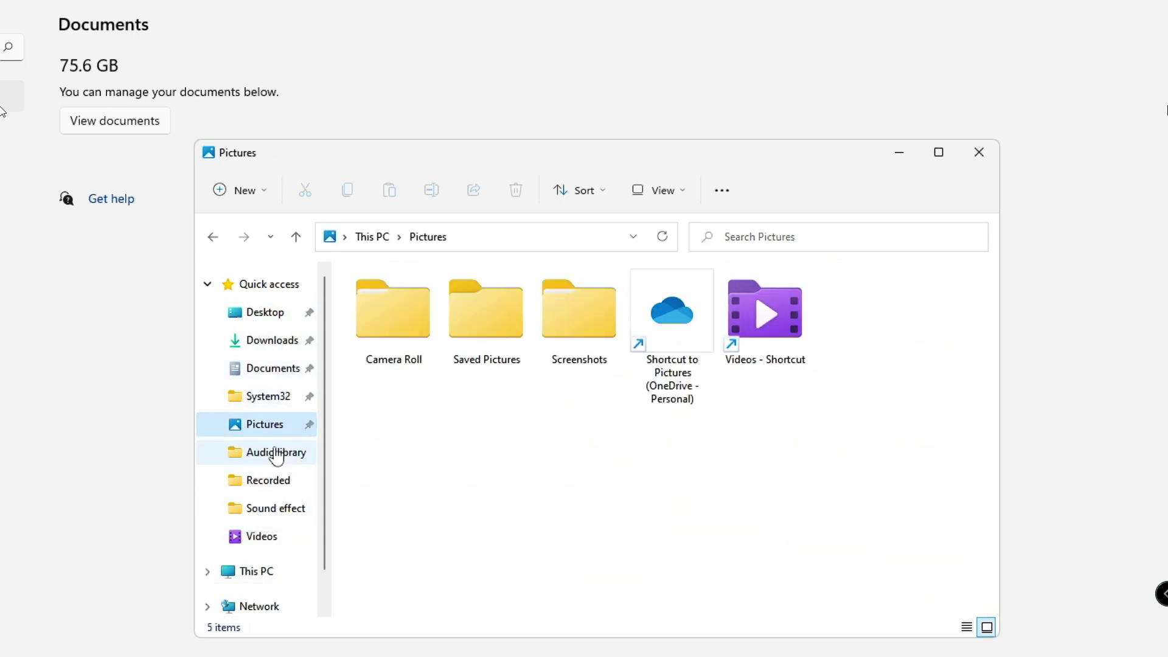
{"action": "left_click", "coordinate": [268, 480]}
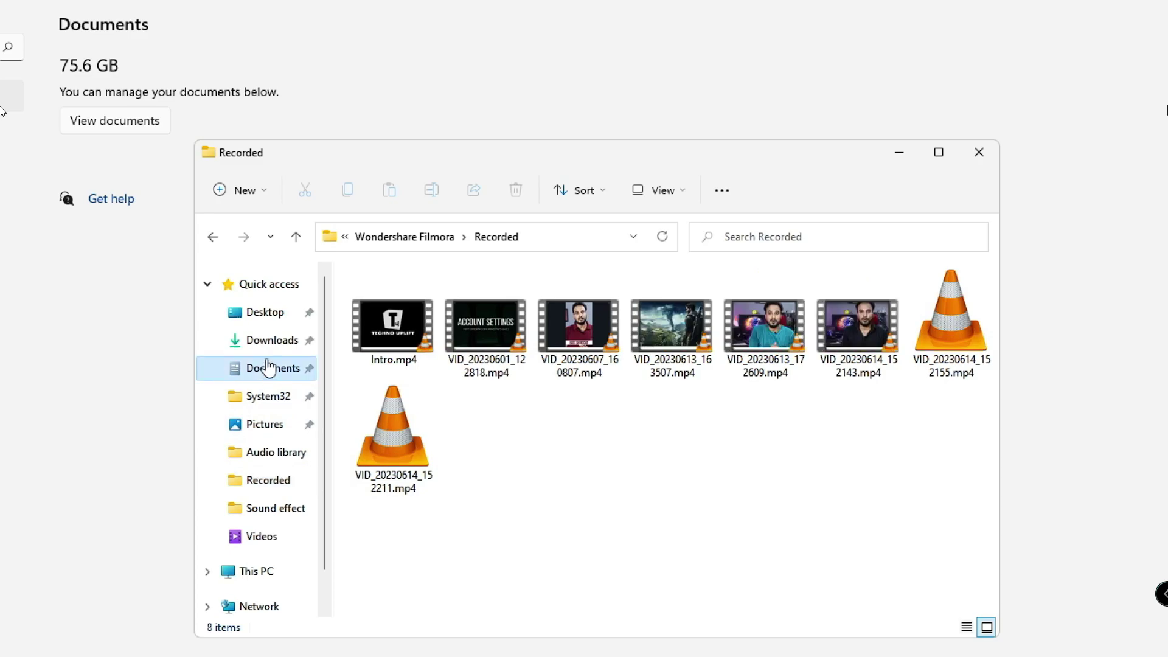
{"action": "left_click", "coordinate": [269, 368]}
{"action": "left_click", "coordinate": [269, 341]}
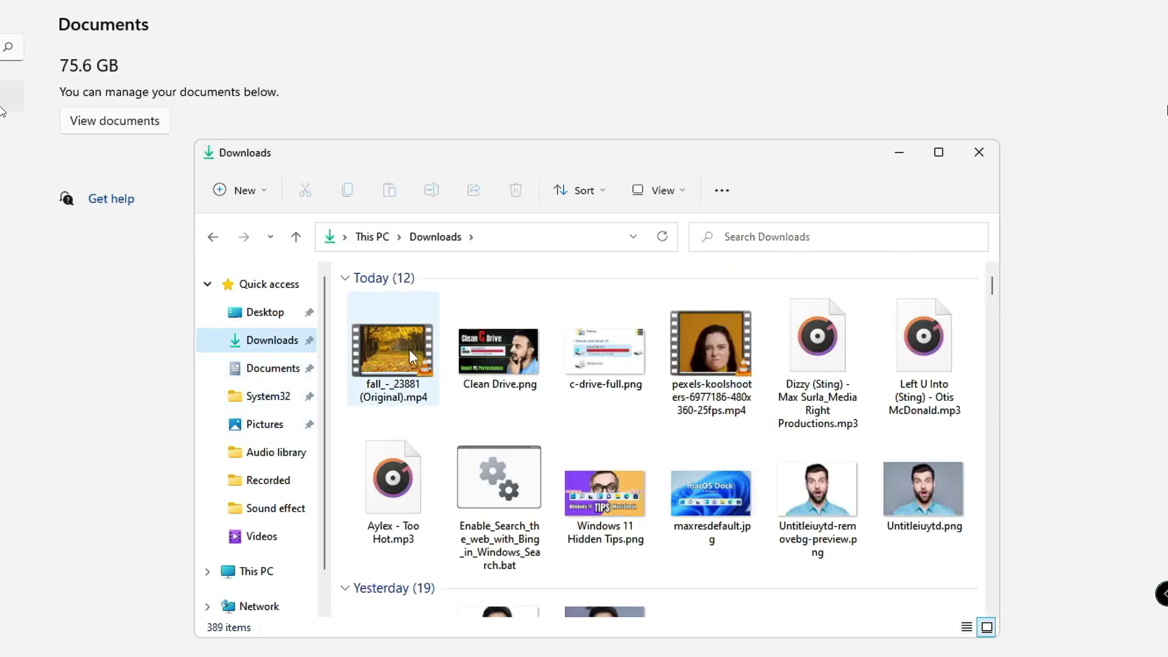
{"action": "left_click", "coordinate": [264, 402]}
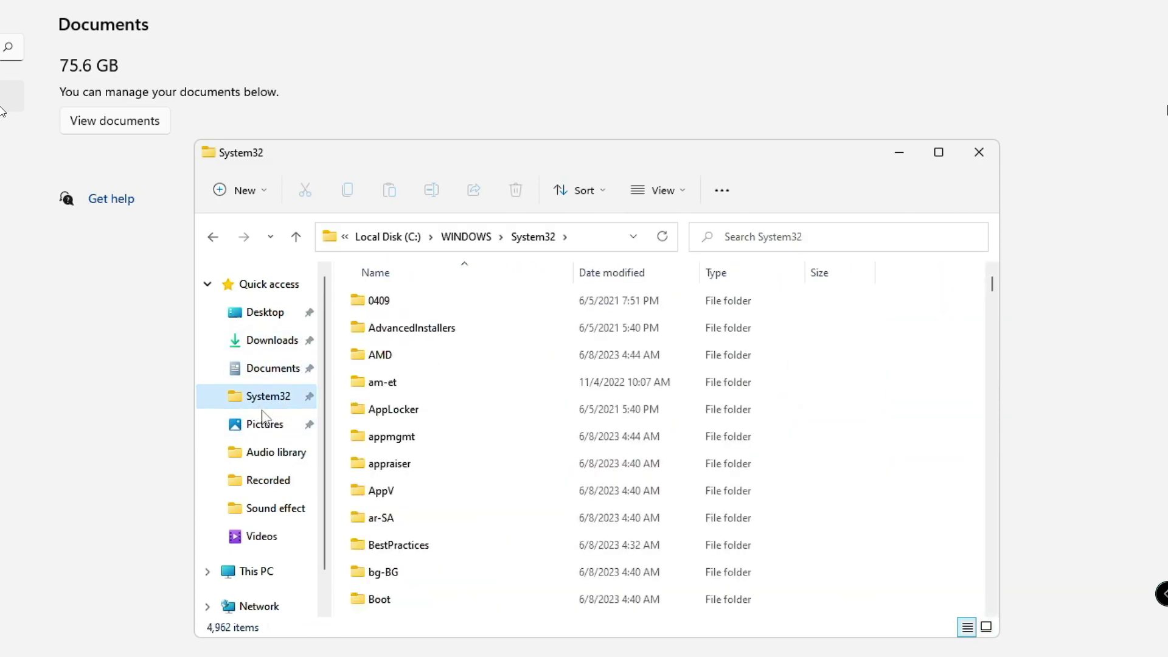
{"action": "left_click", "coordinate": [262, 539]}
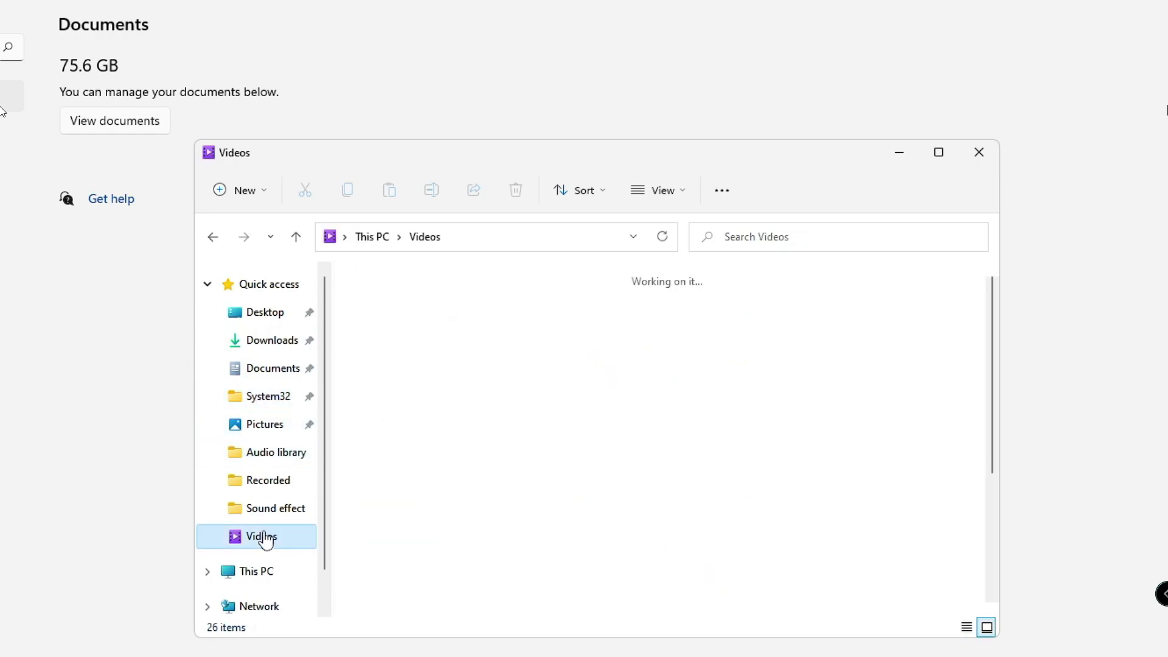
Step: Select all 26 videos and check their combined size of 11.9 GB in Properties
{"action": "scroll", "coordinate": [529, 502], "scroll_direction": "down", "scroll_amount": 2}
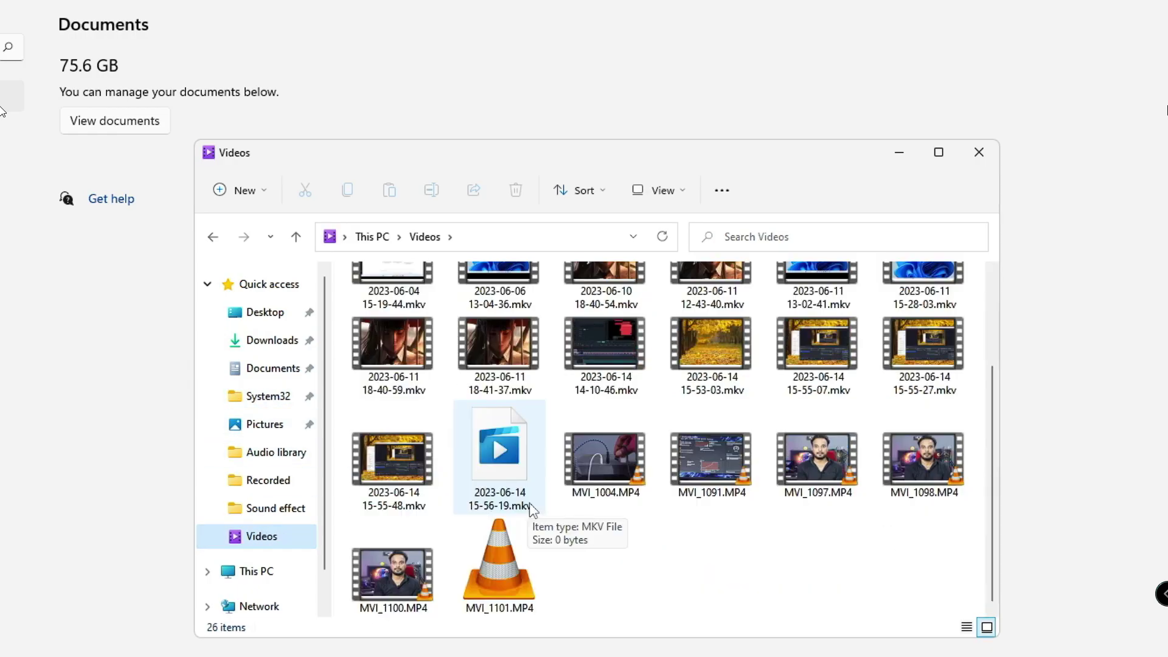
{"action": "left_click", "coordinate": [667, 550]}
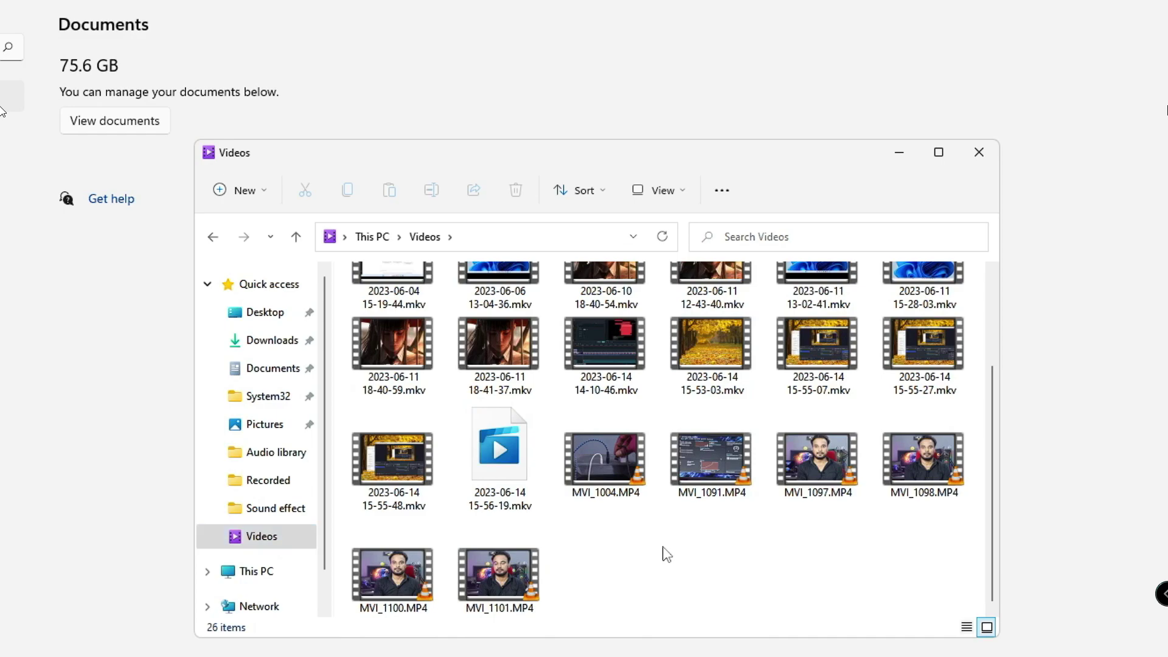
{"action": "key", "text": "ctrl+a"}
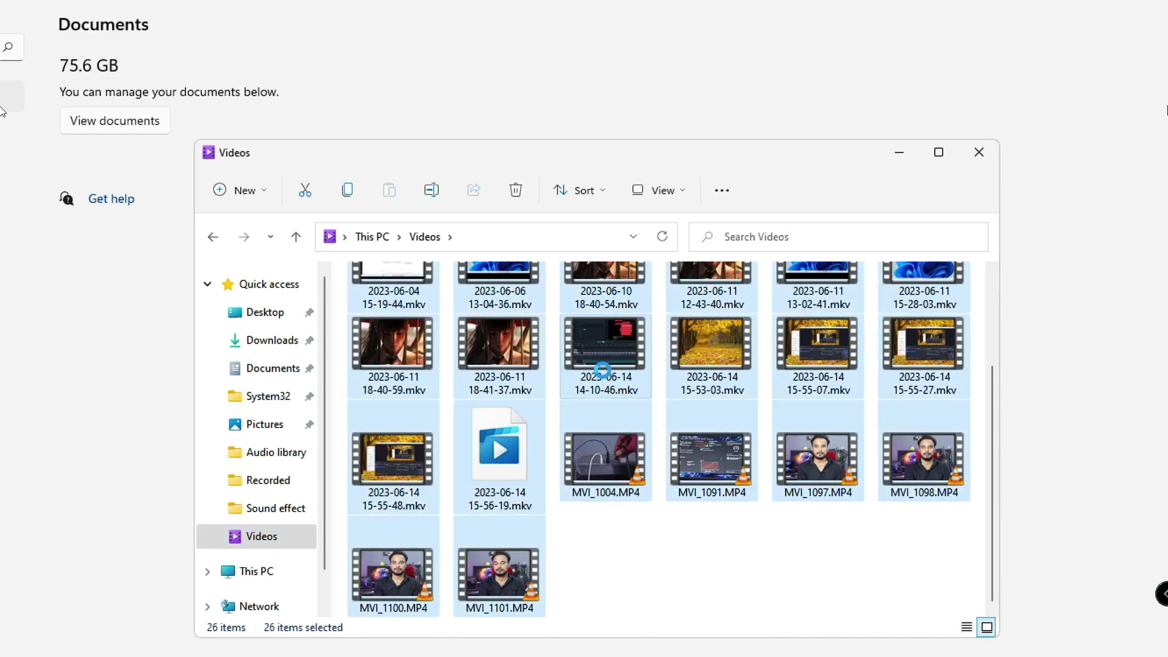
{"action": "right_click", "coordinate": [605, 372]}
{"action": "left_click", "coordinate": [671, 515]}
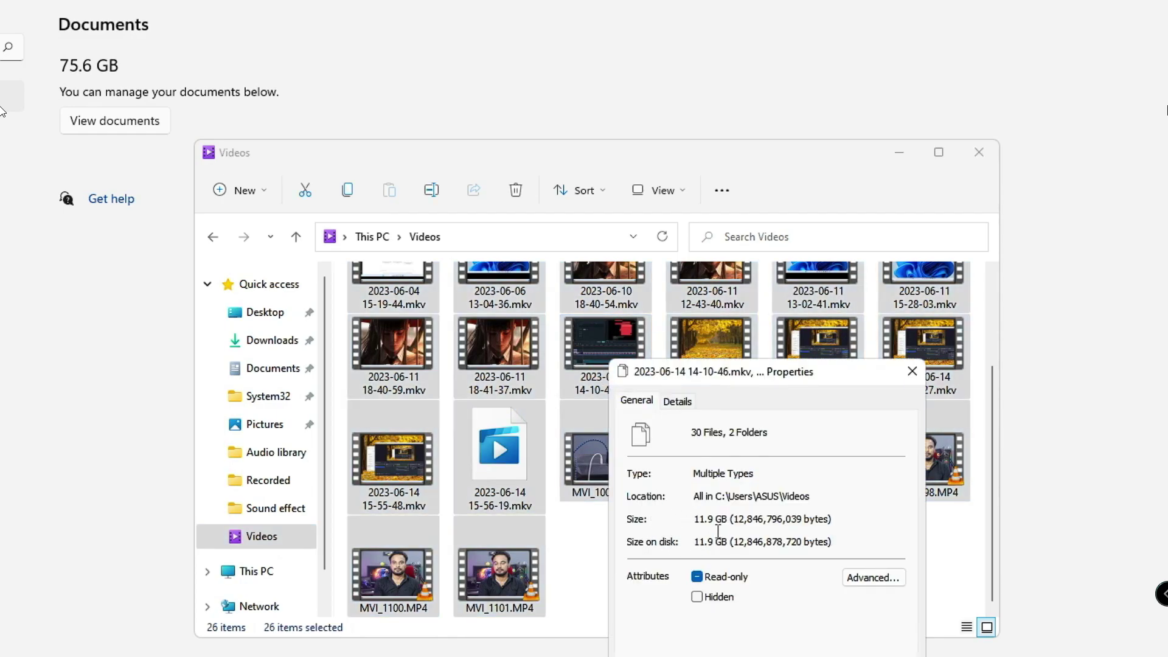
{"action": "left_click", "coordinate": [911, 371]}
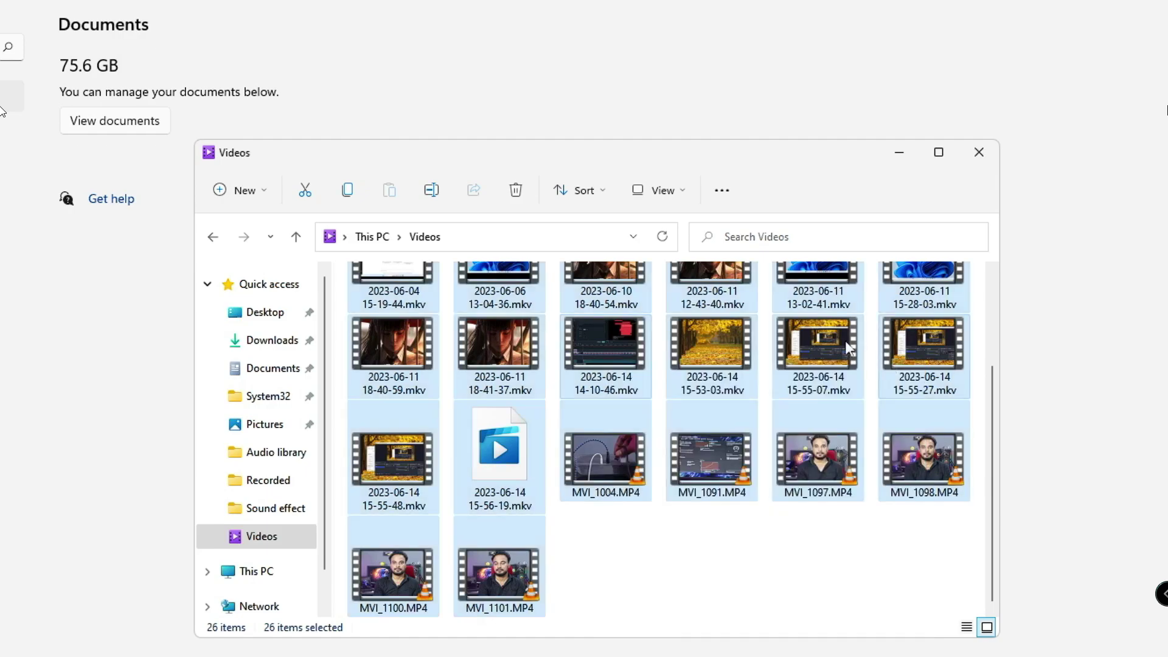
{"action": "left_click", "coordinate": [607, 552]}
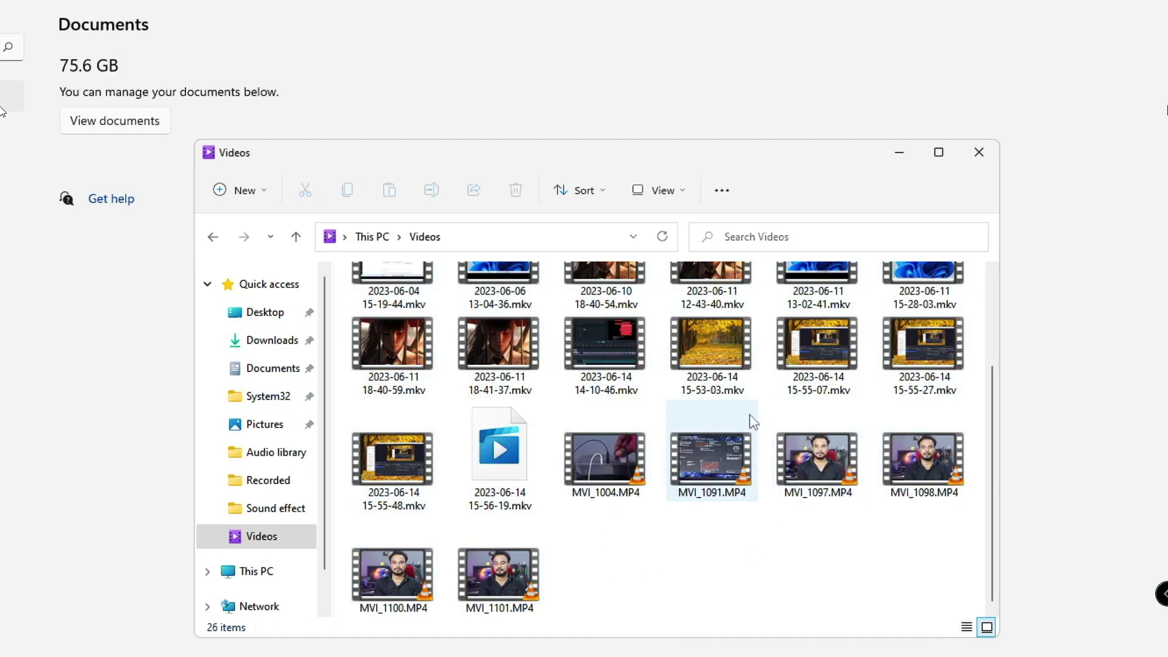